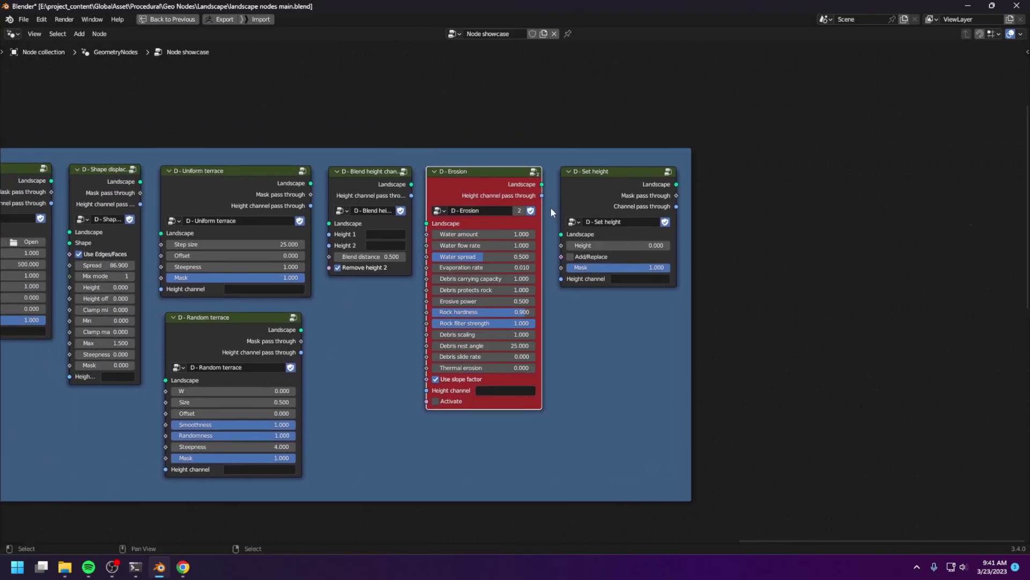
scroll(516, 199, "up", 2)
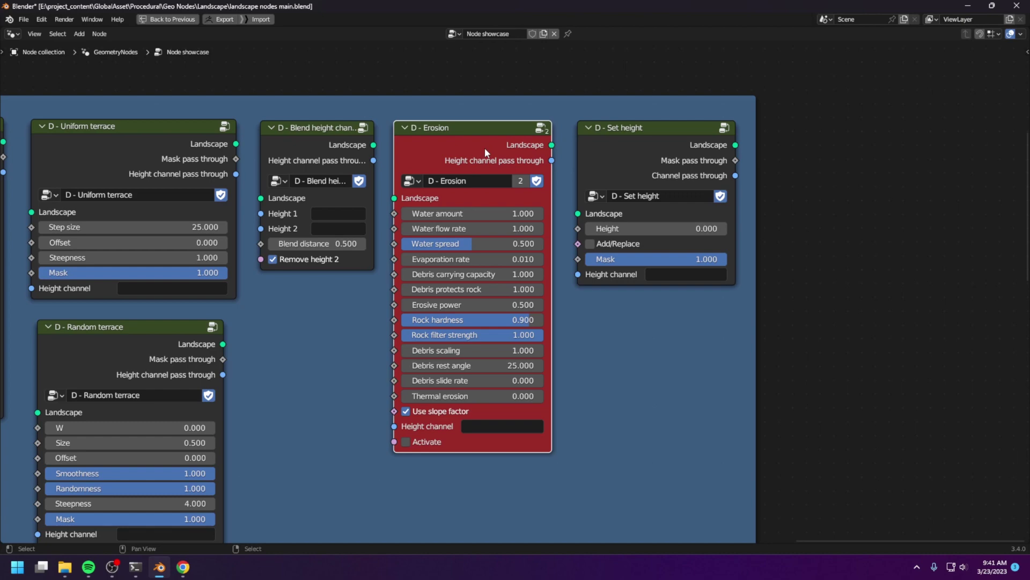
scroll(485, 147, "down", 6)
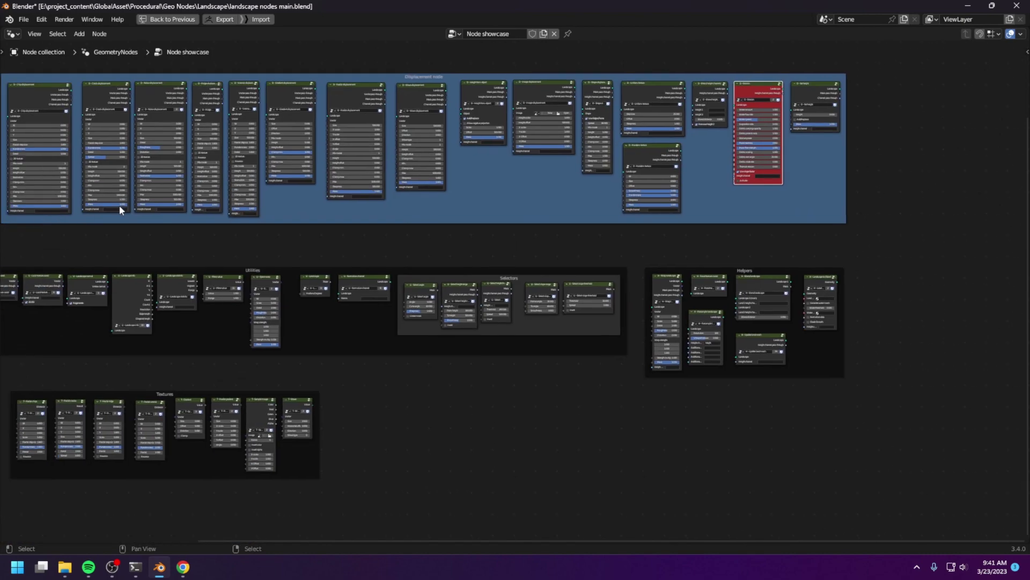
middle_click_drag(119, 205, 472, 195)
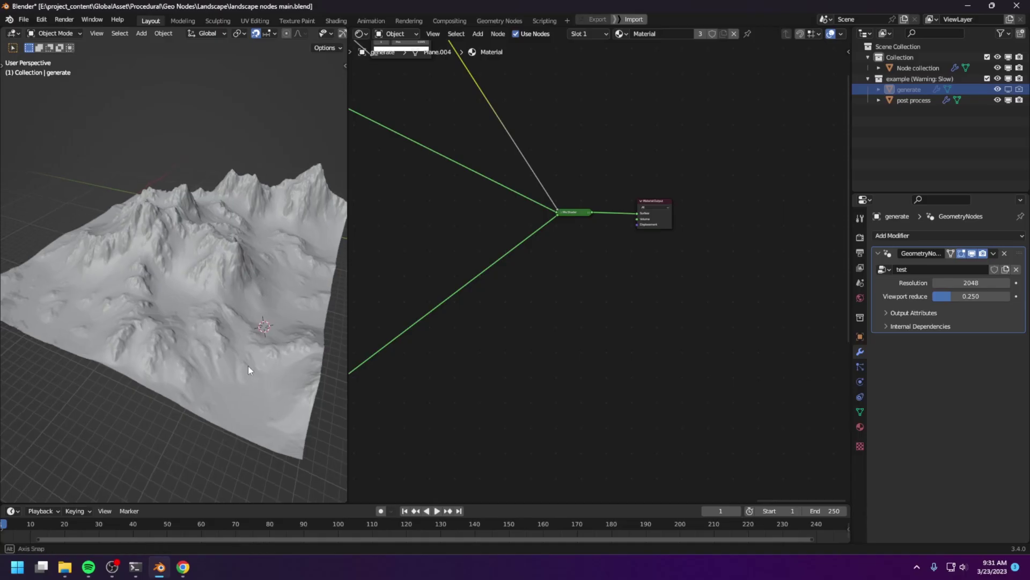
Switch the 3D viewport from solid to rendered shading to view the textured terrain
mouse_move(240, 365)
middle_mouse_down()
mouse_move(233, 346)
mouse_move(217, 346)
mouse_move(219, 368)
mouse_move(202, 303)
mouse_move(177, 311)
mouse_move(227, 337)
mouse_move(181, 327)
mouse_move(201, 319)
middle_mouse_up()
key("z")
left_click(237, 270)
Switch the node area from the Shader Editor to the Geometry Node Editor for the generate object's test tree
middle_click_drag(454, 315, 611, 307)
left_click(358, 34)
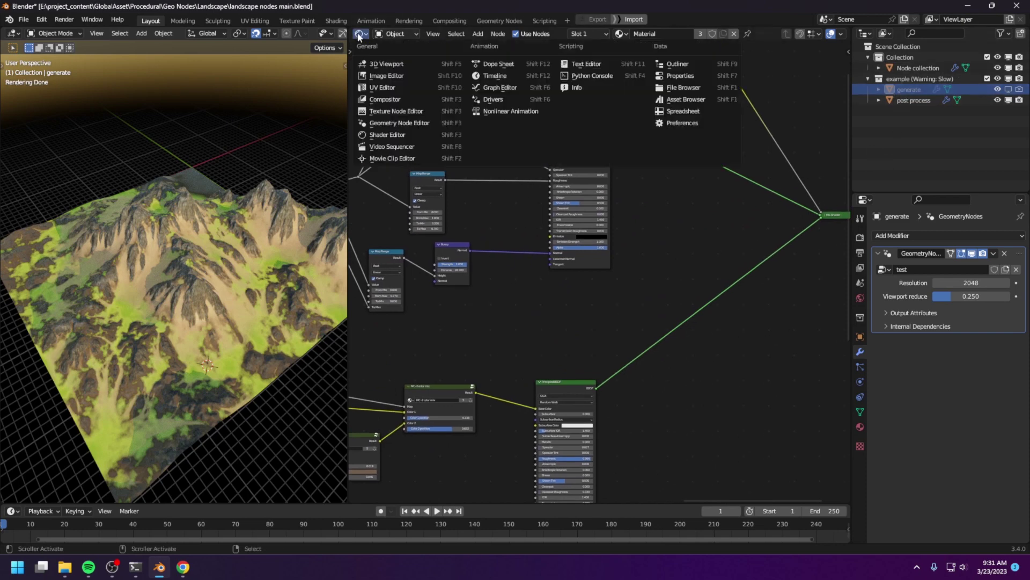
left_click(400, 123)
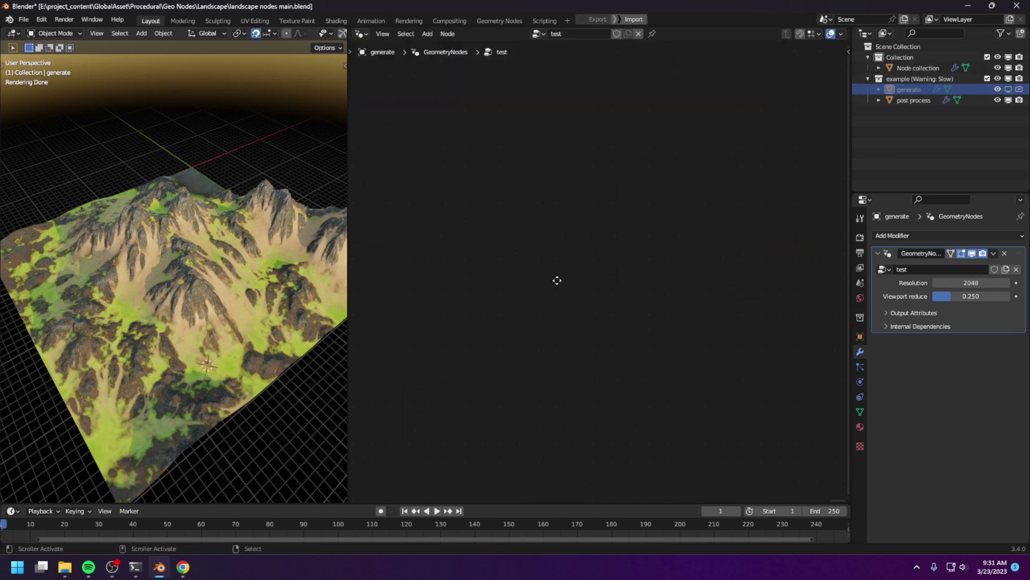
key("Home")
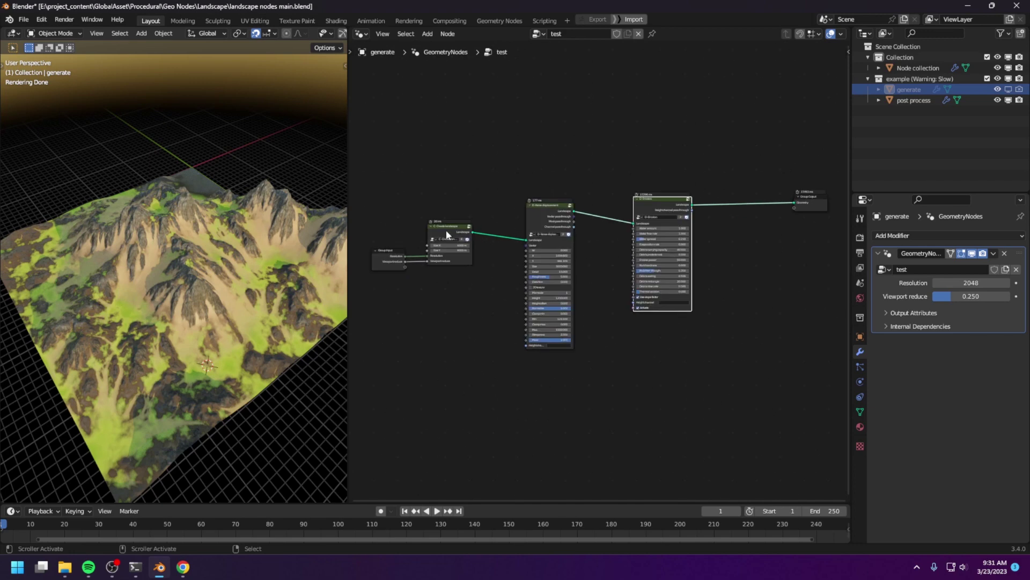
Reposition the C - Create landscape and D - Noise displacement nodes slightly within the test node tree
left_click_drag(449, 234, 465, 236)
left_click_drag(540, 216, 549, 222)
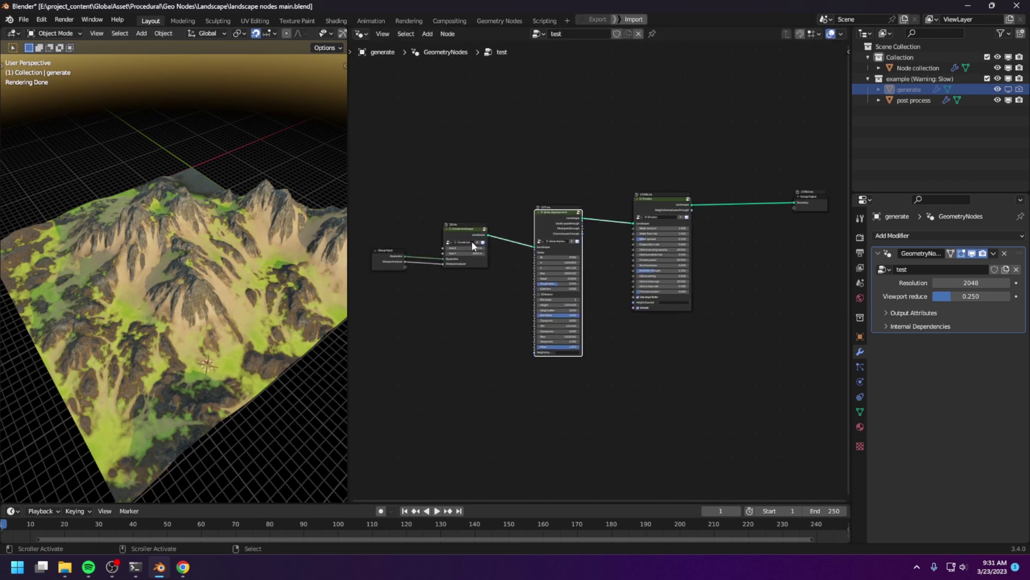
scroll(471, 242, "up", 5)
left_click_drag(397, 210, 402, 213)
middle_click_drag(509, 214, 525, 253)
scroll(526, 252, "up", 2)
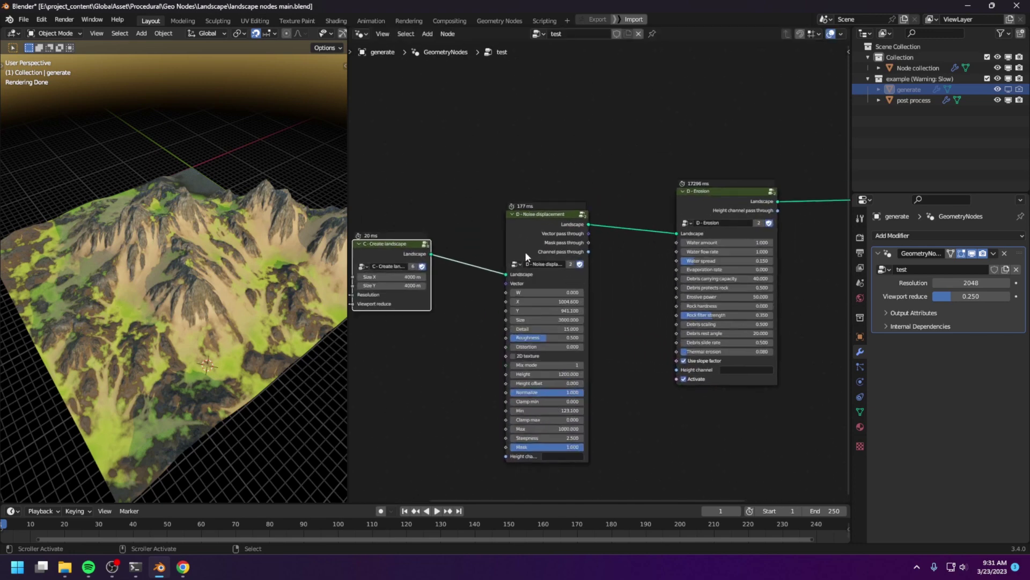
left_click_drag(537, 226, 536, 221)
Reposition the D - Erosion node slightly between the Noise displacement and Group Output nodes
middle_click_drag(659, 259, 452, 254)
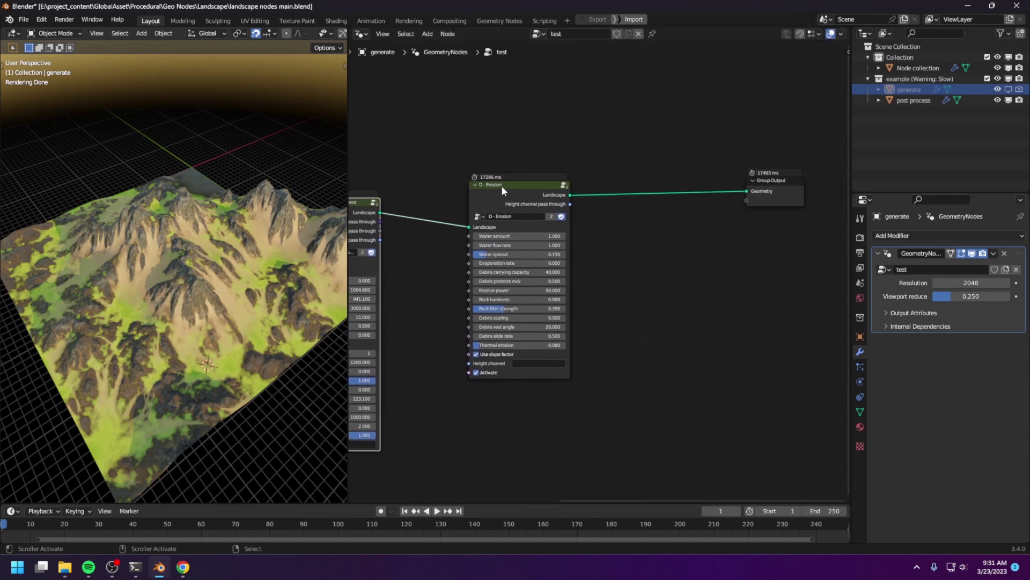
left_click_drag(501, 187, 516, 187)
middle_click_drag(631, 279, 735, 312)
scroll(734, 311, "up", 1)
middle_click_drag(614, 321, 675, 317)
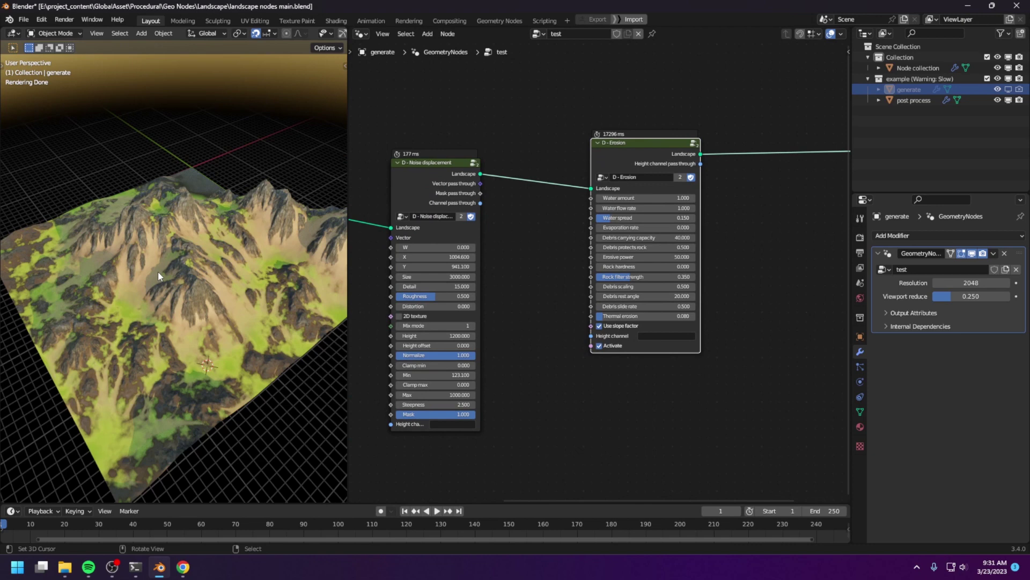
Deactivate the D - Erosion node and view the uneroded terrain up close in the rendered viewport
left_click(598, 346)
scroll(214, 308, "up", 3)
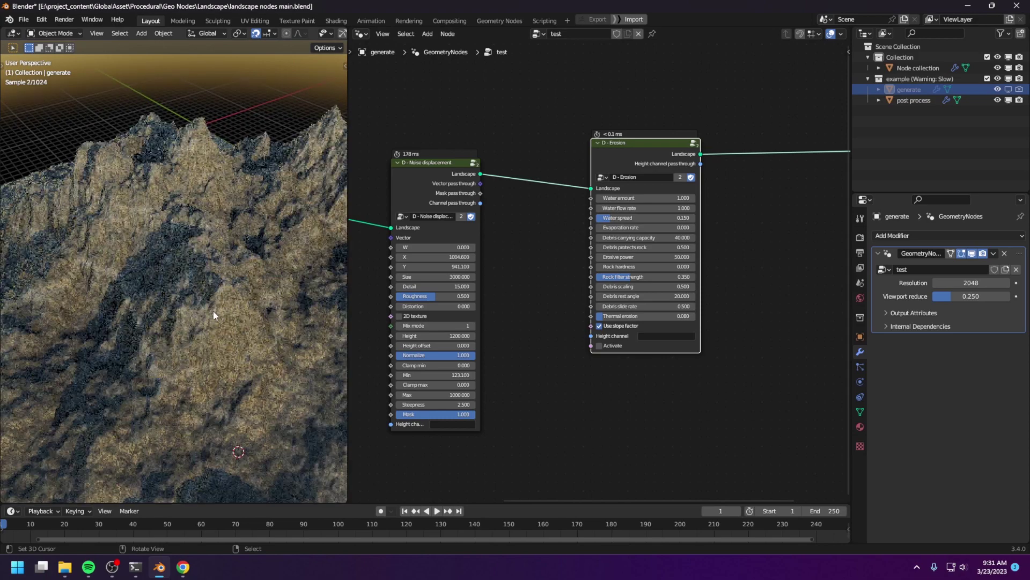
mouse_move(218, 311)
middle_mouse_down()
mouse_move(207, 298)
mouse_move(144, 291)
mouse_move(189, 298)
mouse_move(169, 276)
mouse_move(235, 297)
mouse_move(184, 319)
mouse_move(176, 285)
mouse_move(245, 292)
mouse_move(266, 311)
mouse_move(203, 294)
mouse_move(215, 308)
mouse_move(207, 315)
middle_mouse_up()
scroll(159, 293, "down", 3)
Switch the viewport to solid shading and reactivate the D - Erosion node
key("z")
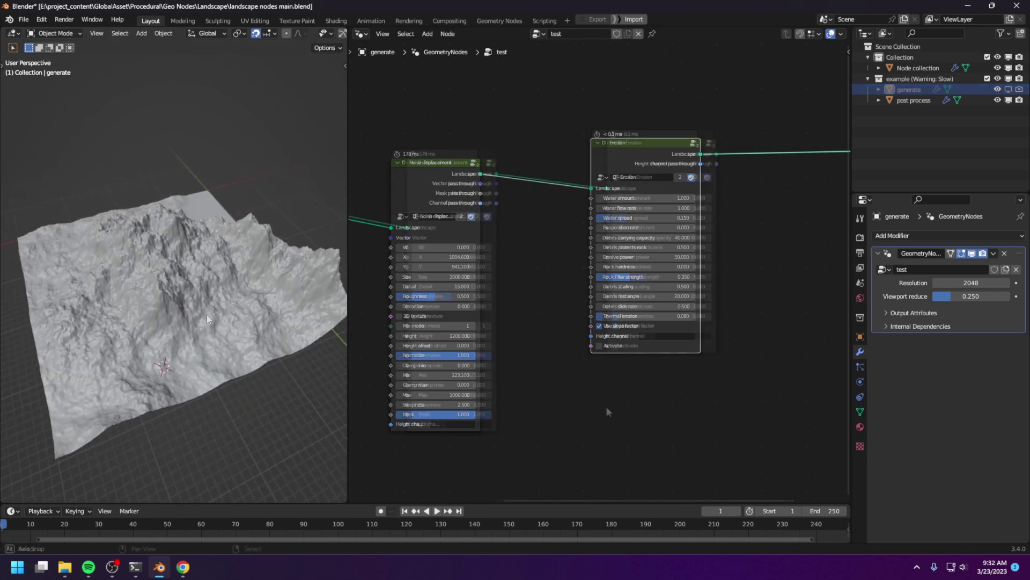
middle_click_drag(287, 361, 253, 353)
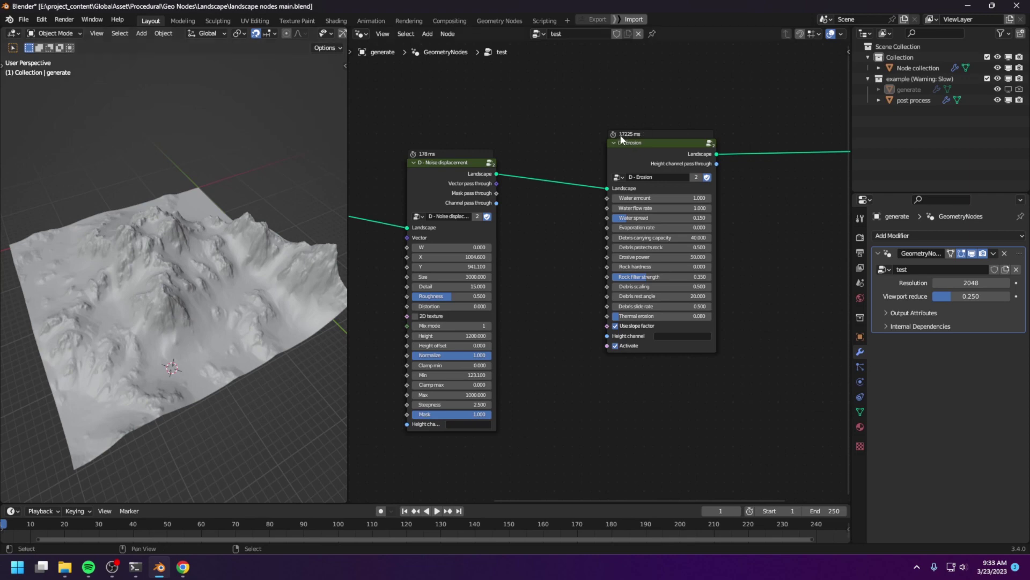
Move the D - Erosion node slightly lower, next to the Noise displacement node
middle_click_drag(570, 205, 569, 233)
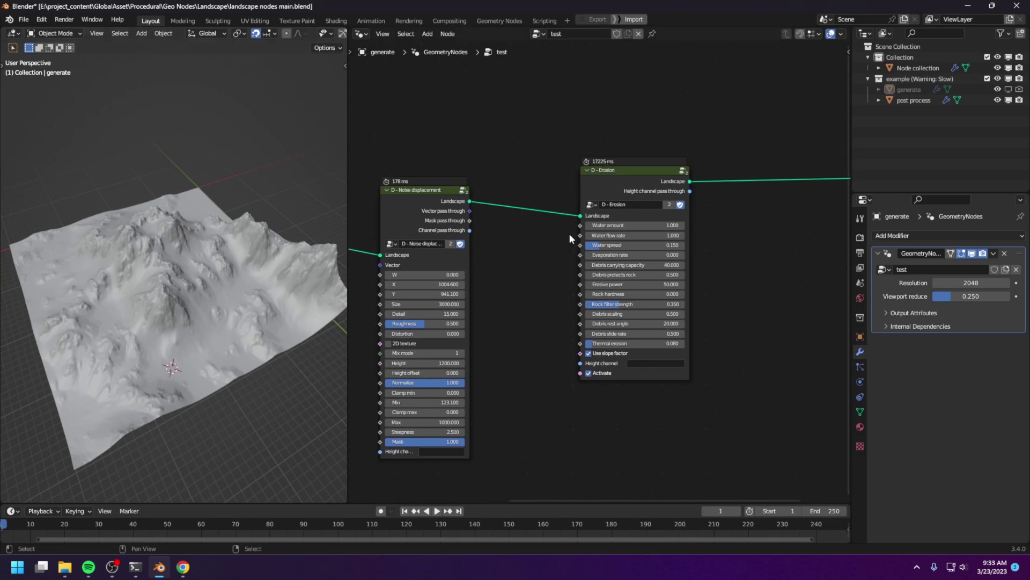
left_click_drag(614, 184, 606, 206)
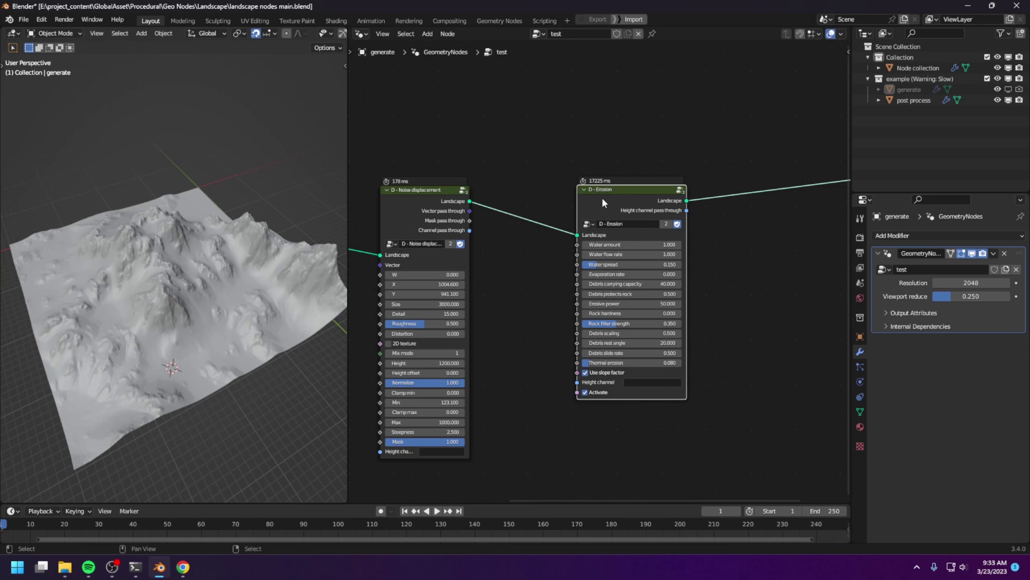
left_click_drag(621, 196, 613, 214)
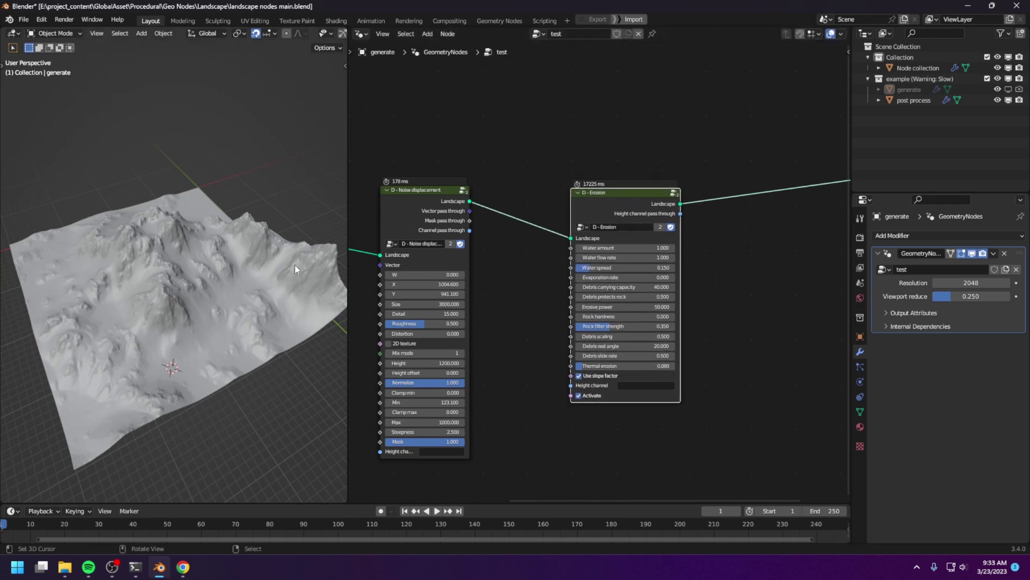
Switch the node area to the Shader Editor to show the terrain's material
middle_click_drag(247, 308, 200, 319)
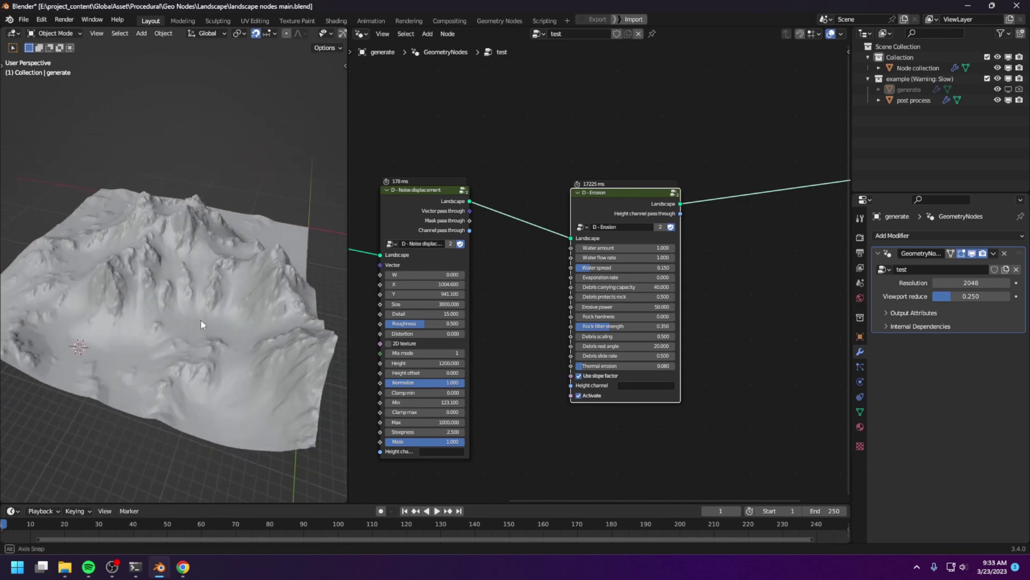
middle_click_drag(201, 321, 266, 321)
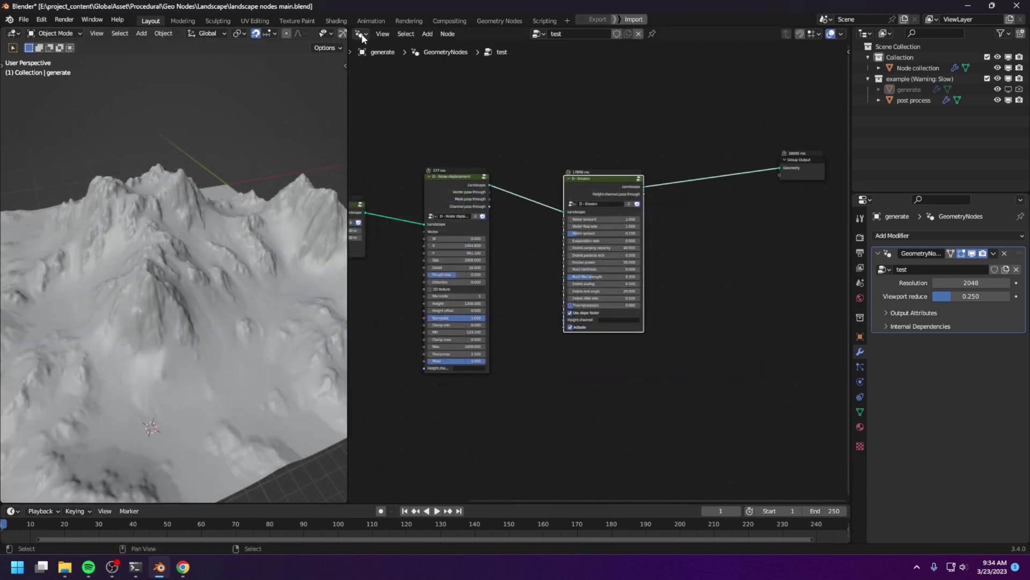
left_click(360, 34)
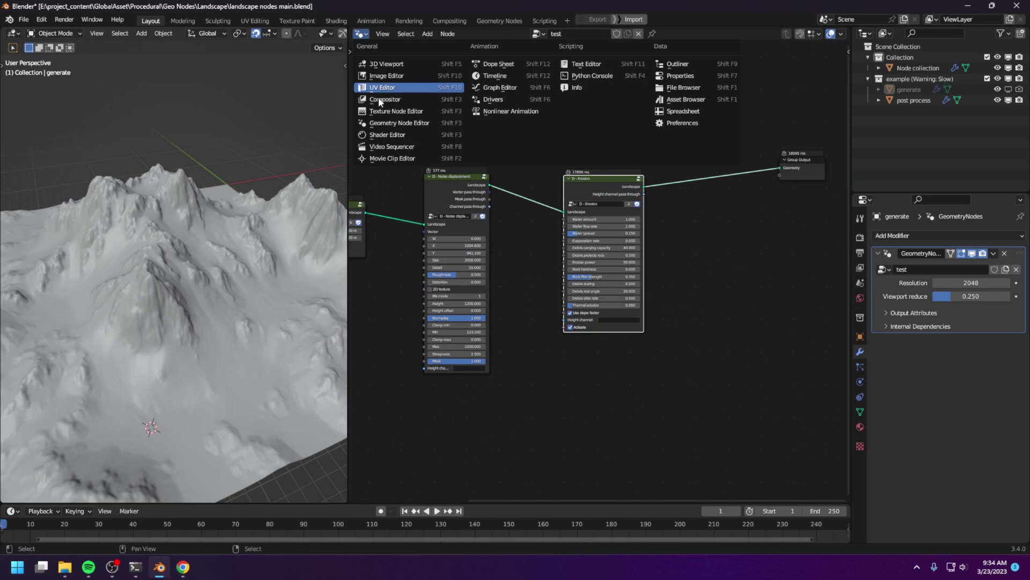
left_click(393, 138)
Preview the Debris output of the MU - Landscape node on the terrain in rendered shading
scroll(423, 316, "down", 3)
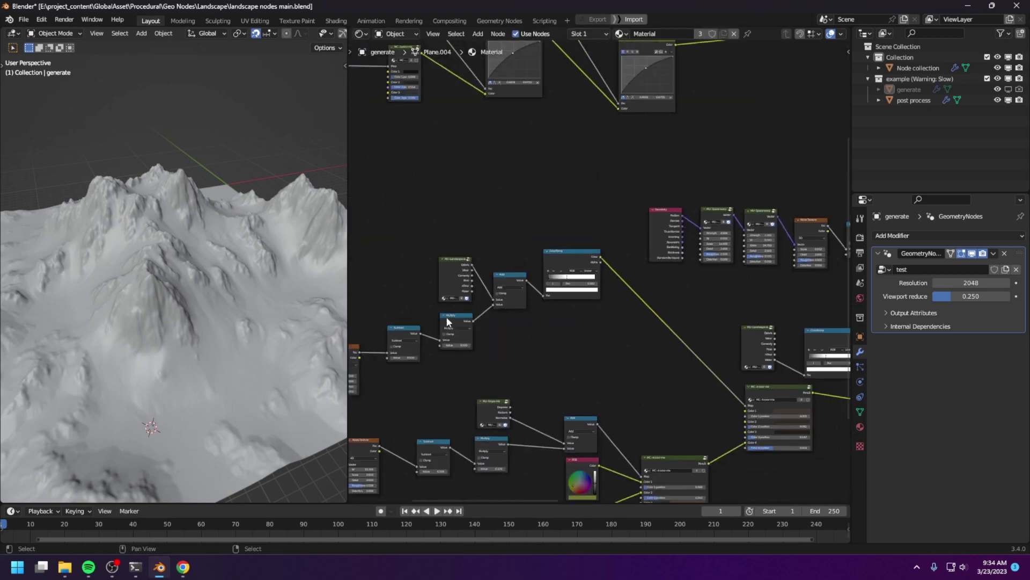
scroll(559, 291, "up", 6)
middle_click_drag(593, 265, 615, 345)
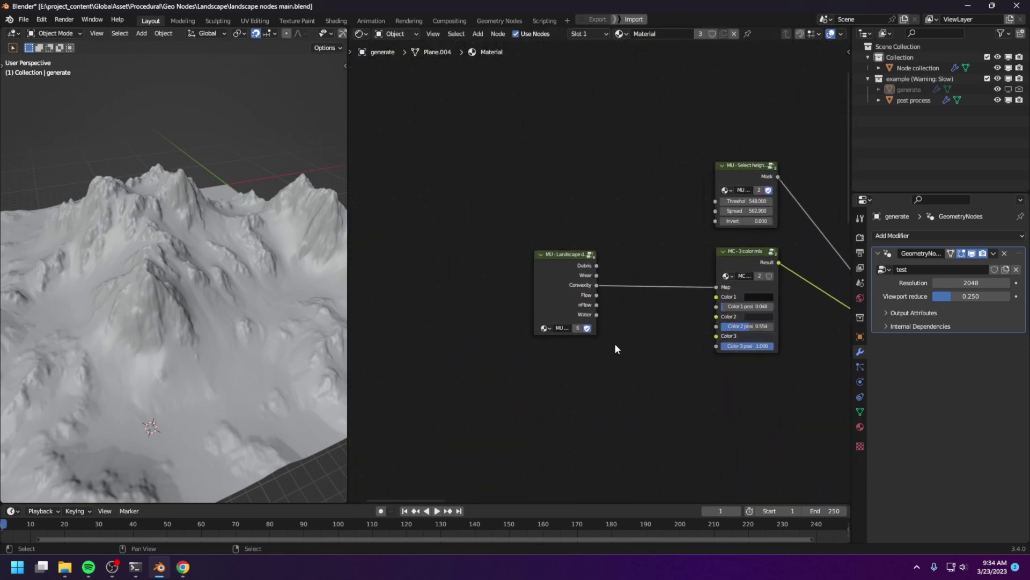
scroll(620, 275, "up", 2)
middle_click_drag(621, 273, 638, 239)
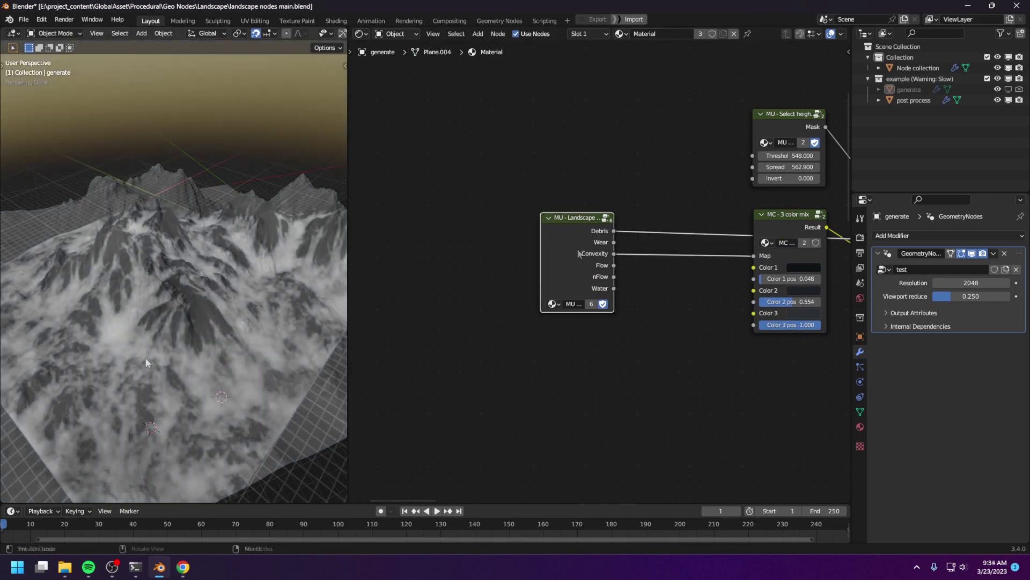
middle_click_drag(146, 355, 116, 338)
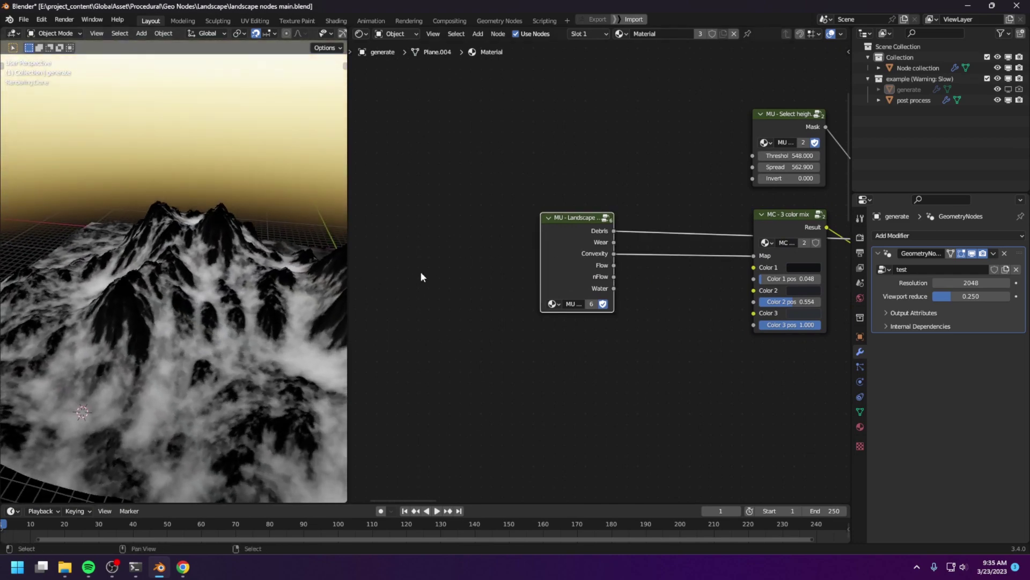
Preview the Wear output of the MU - Landscape node and inspect the mask around the peaks
left_click(579, 226, "ctrl+shift")
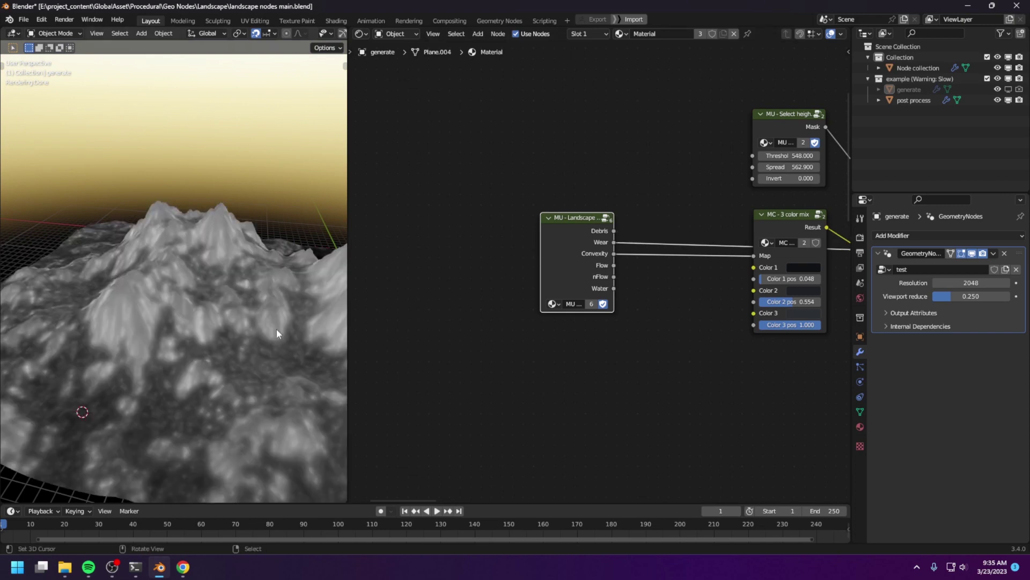
middle_click_drag(276, 330, 241, 324)
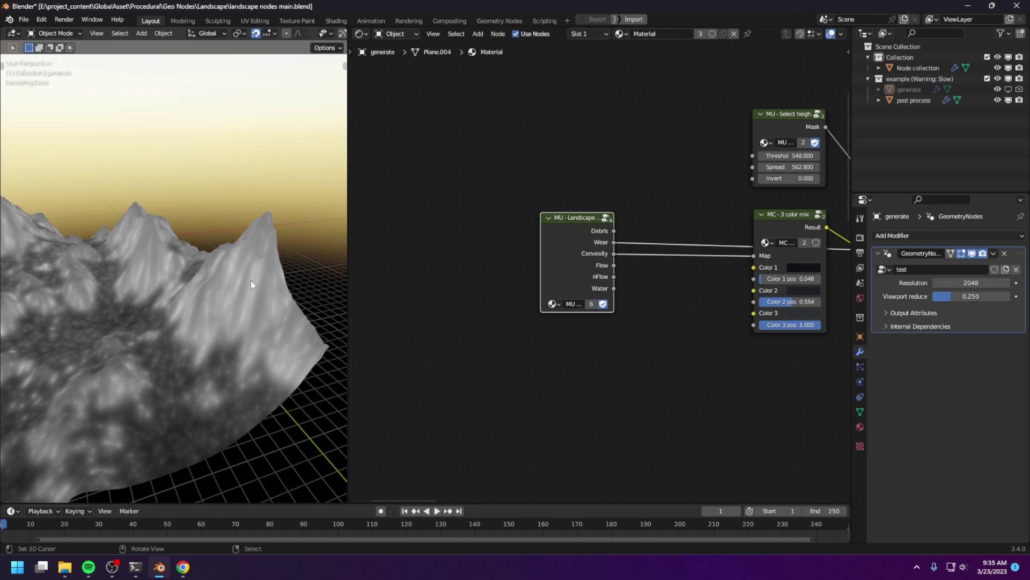
middle_click_drag(137, 389, 189, 395, "shift")
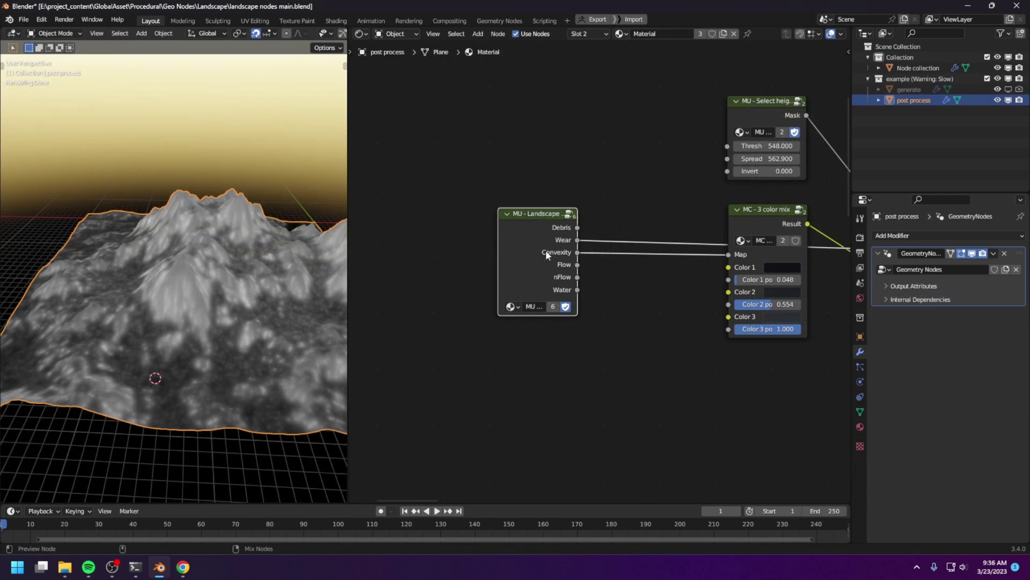
Preview the MU - Landscape node's Convexity output on the post process terrain and inspect its ridges up close
left_click(546, 253, "ctrl+shift")
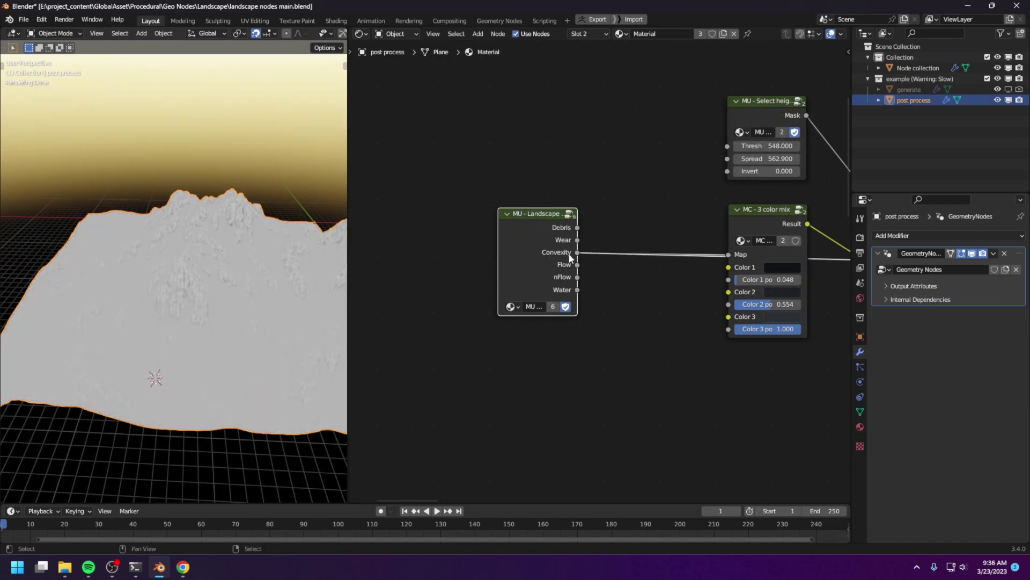
scroll(200, 281, "up", 5)
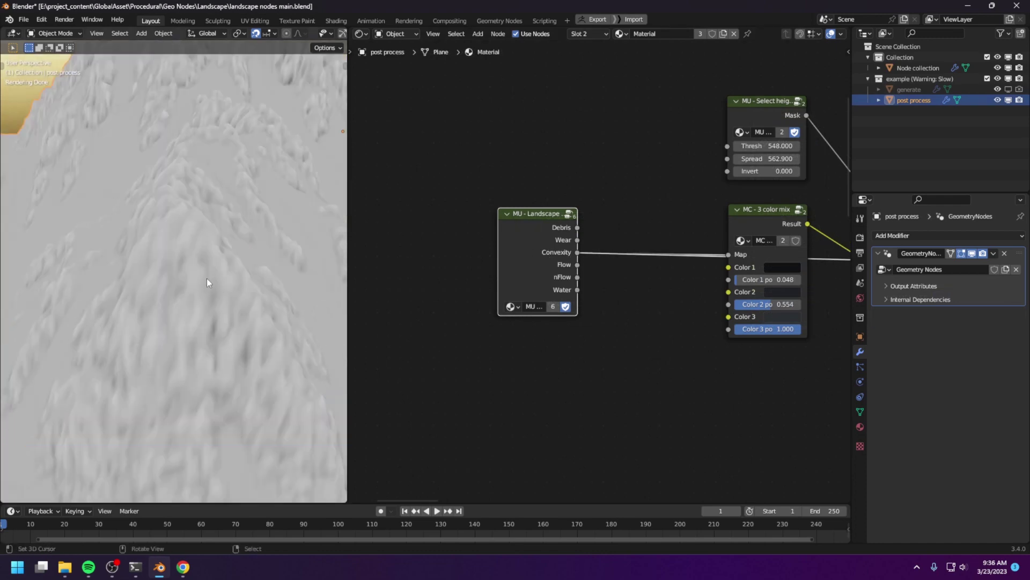
middle_click_drag(183, 293, 225, 266)
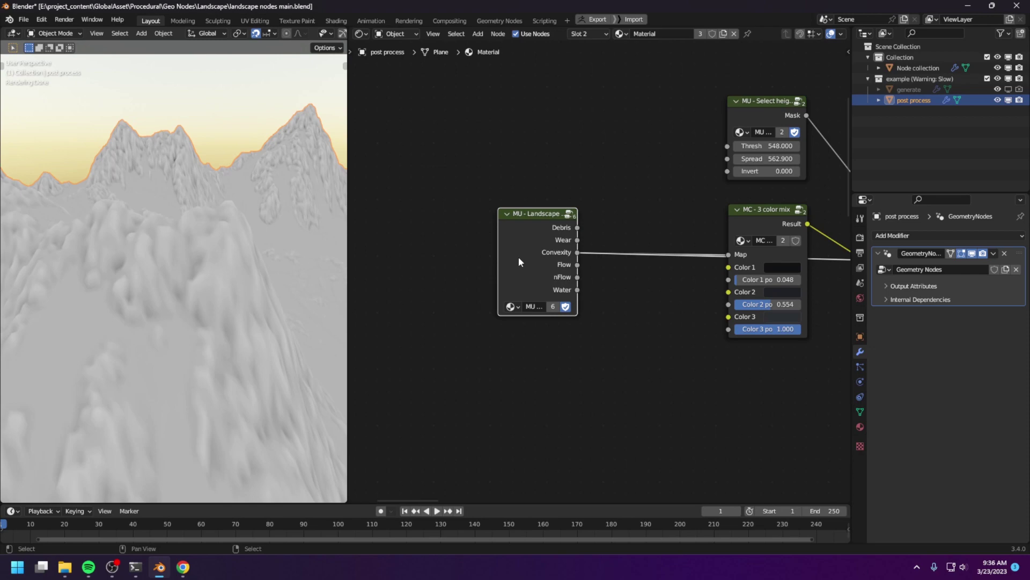
Preview the MU - Landscape node's Flow output and examine the flow pattern across the slopes from several angles
middle_click_drag(640, 277, 621, 271)
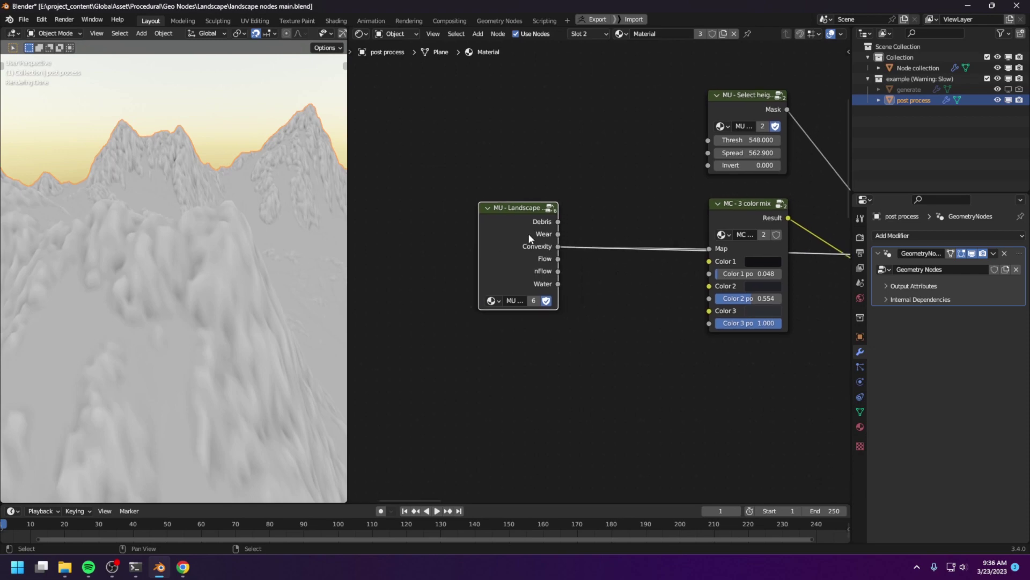
left_click(529, 234, "ctrl+shift")
middle_click_drag(177, 312, 159, 277)
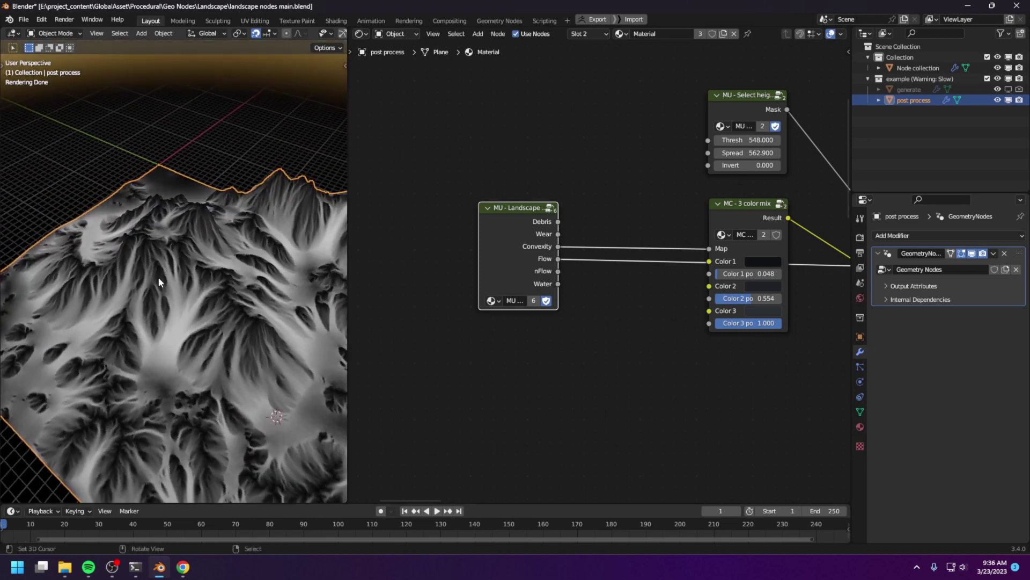
scroll(203, 344, "up", 2)
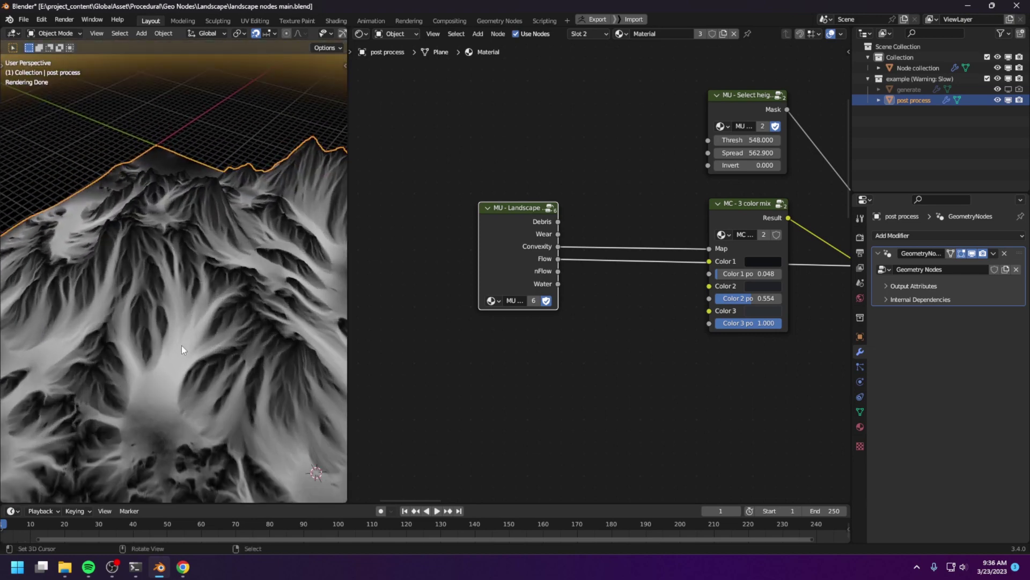
middle_click_drag(181, 345, 175, 336)
middle_click_drag(322, 276, 184, 268)
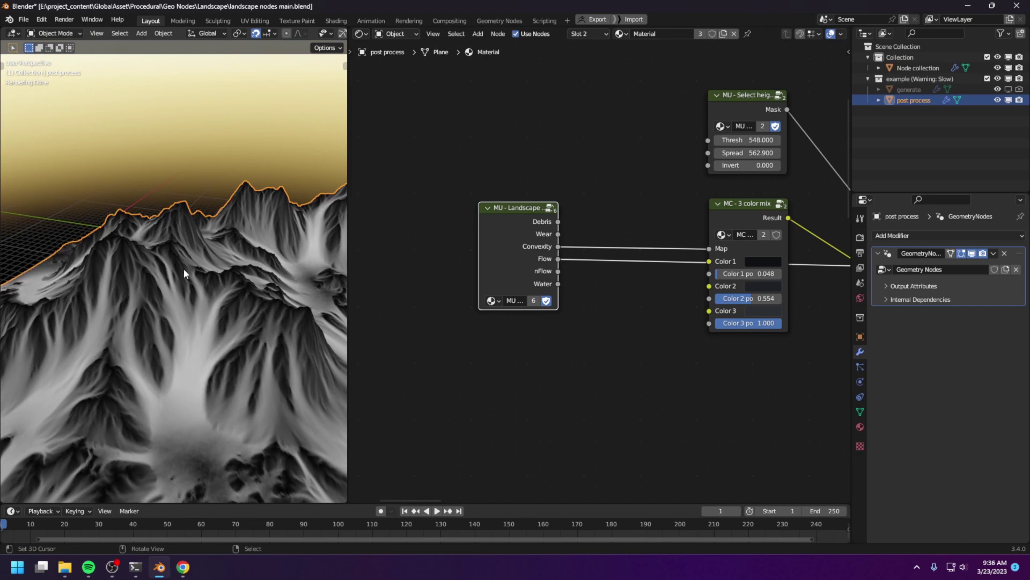
middle_click_drag(199, 368, 154, 340)
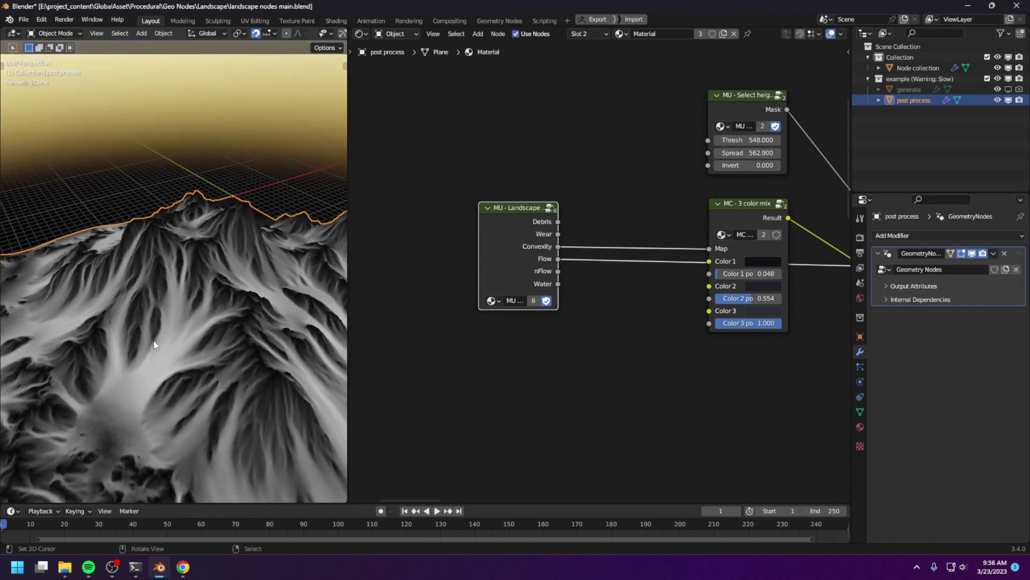
middle_click_drag(185, 373, 183, 336)
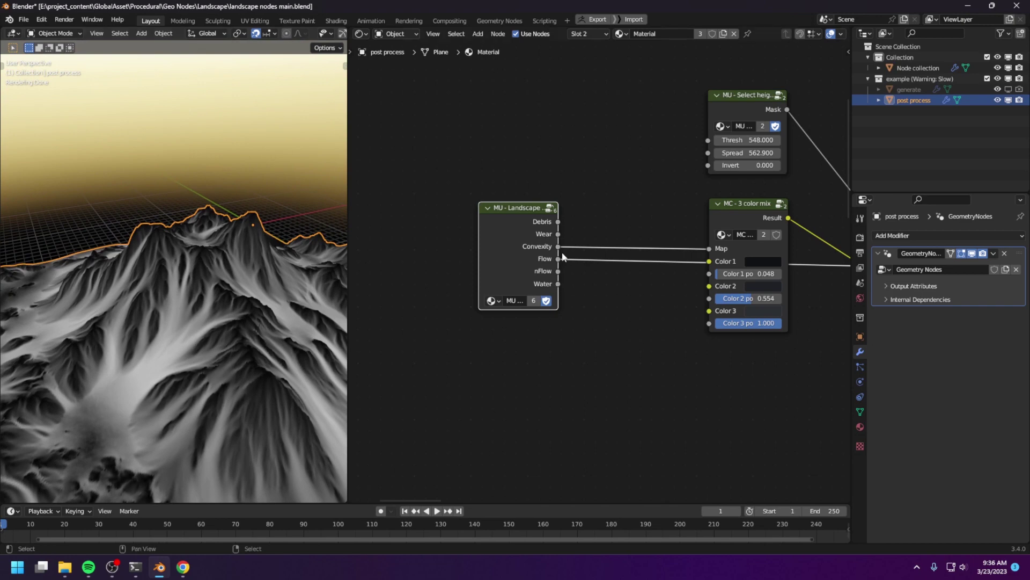
Preview the MU - Landscape node's nFlow output and inspect it on the mountain slopes
left_click(521, 241, "ctrl+shift")
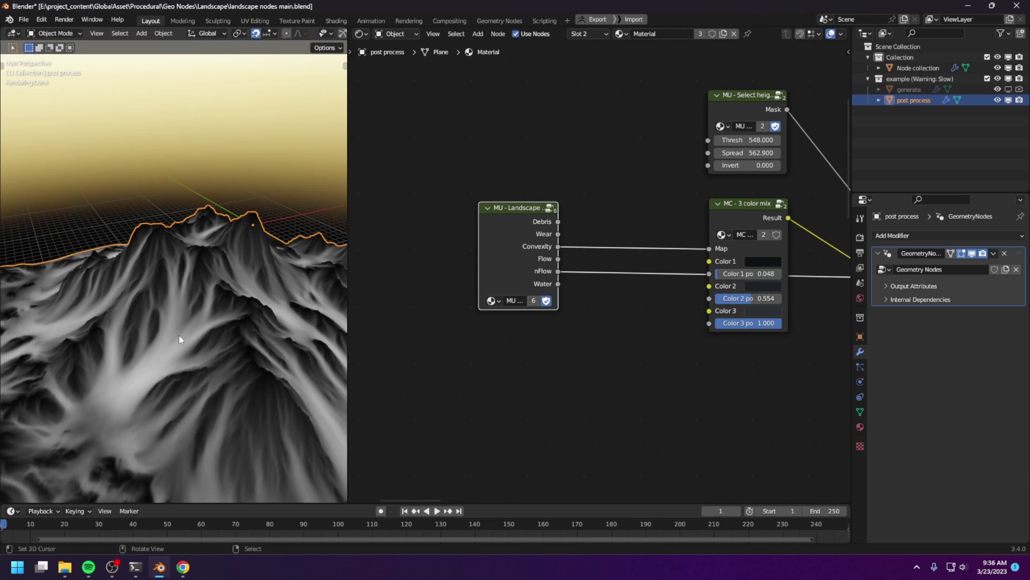
middle_click_drag(190, 343, 265, 346)
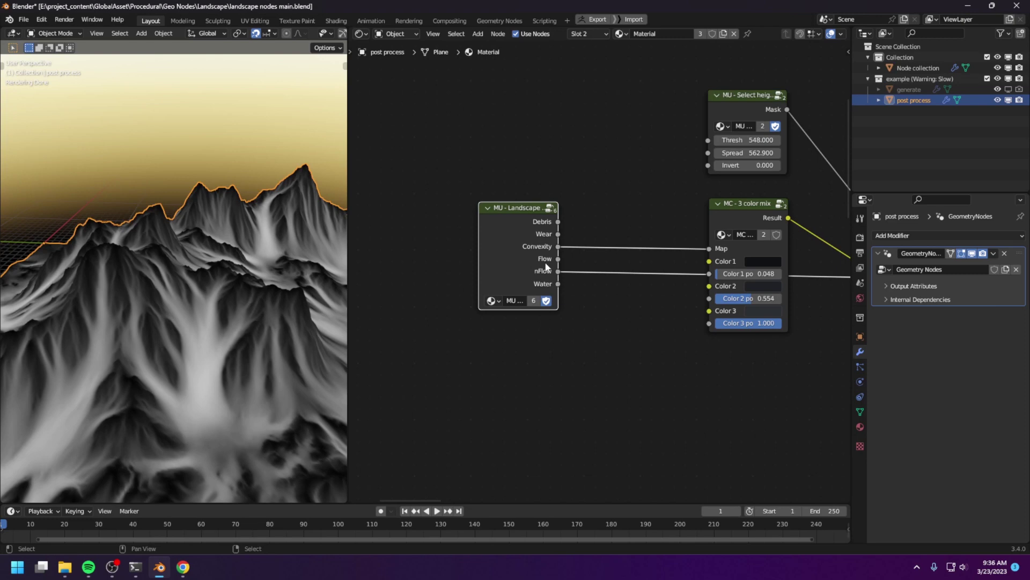
Preview the MU - Landscape node's Water output and inspect the mask across the terrain from several angles
scroll(548, 279, "up", 1)
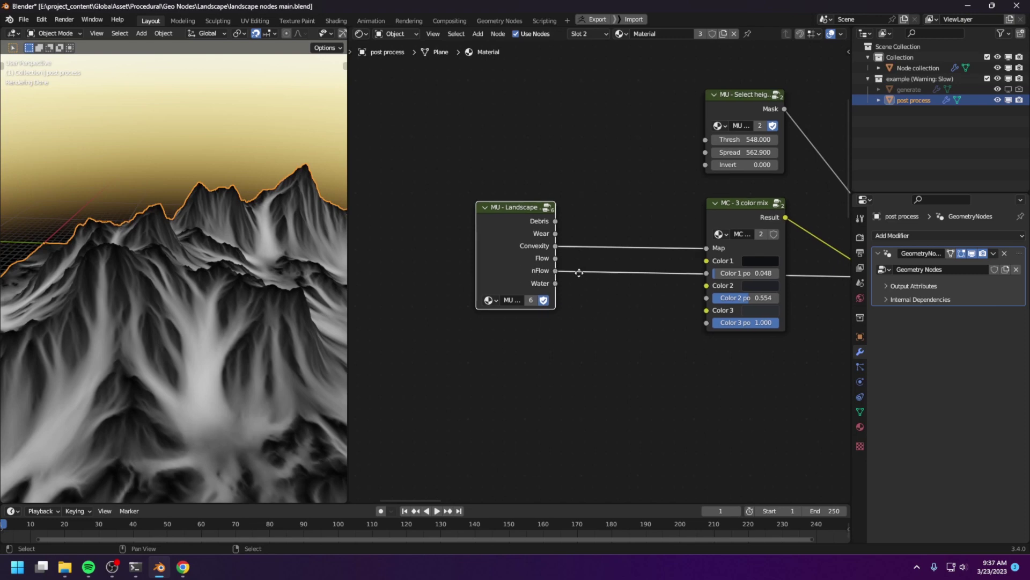
scroll(559, 307, "up", 2)
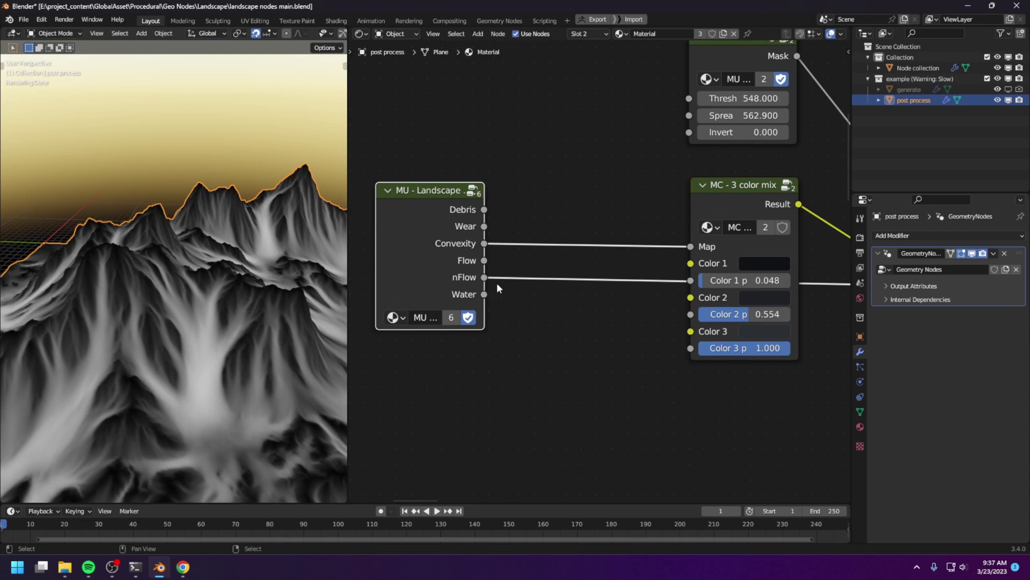
middle_click_drag(124, 314, 145, 317)
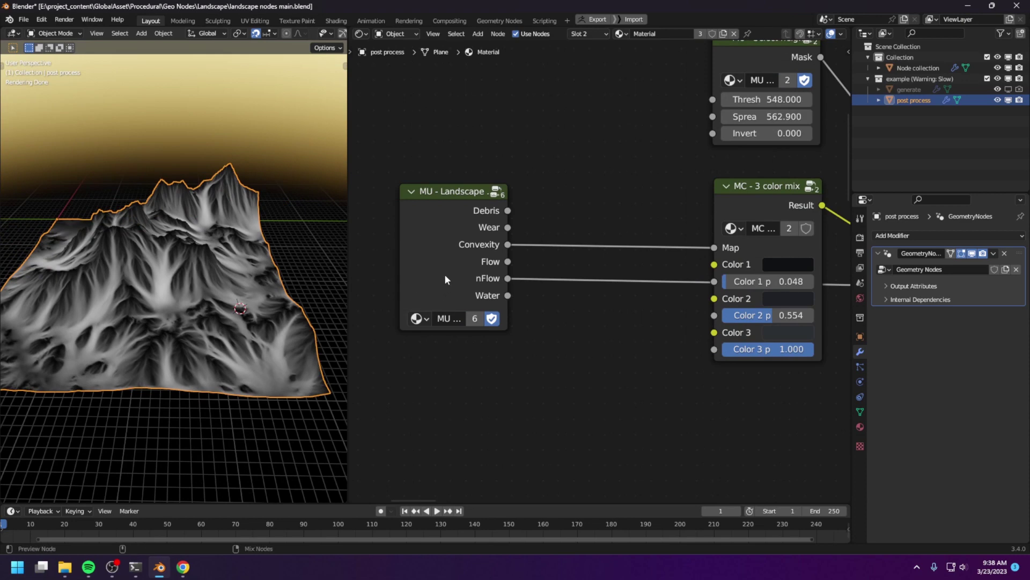
left_click(448, 274, "ctrl+shift")
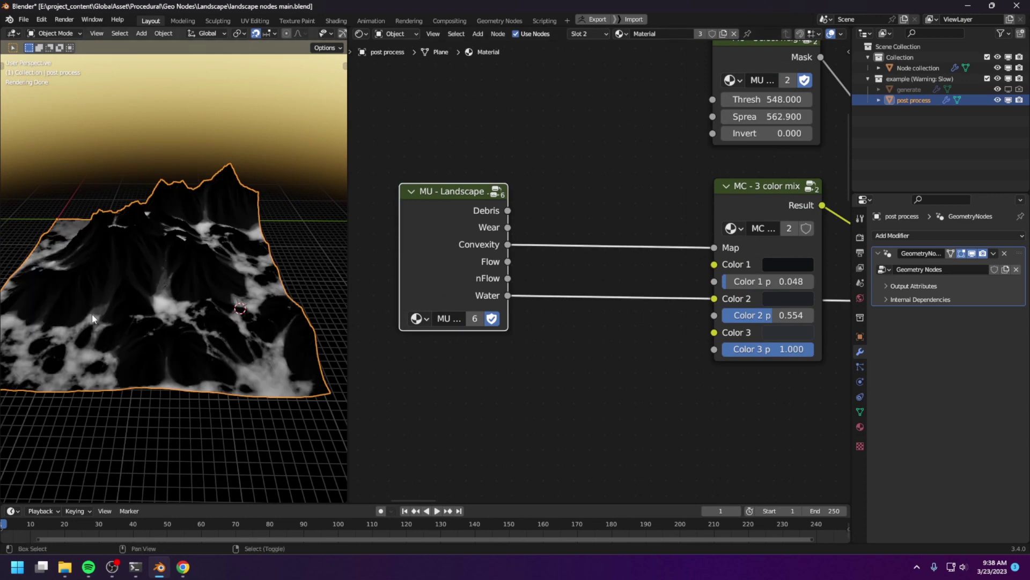
mouse_move(92, 313)
middle_mouse_down()
mouse_move(164, 377)
mouse_move(135, 327)
mouse_move(101, 305)
middle_mouse_up()
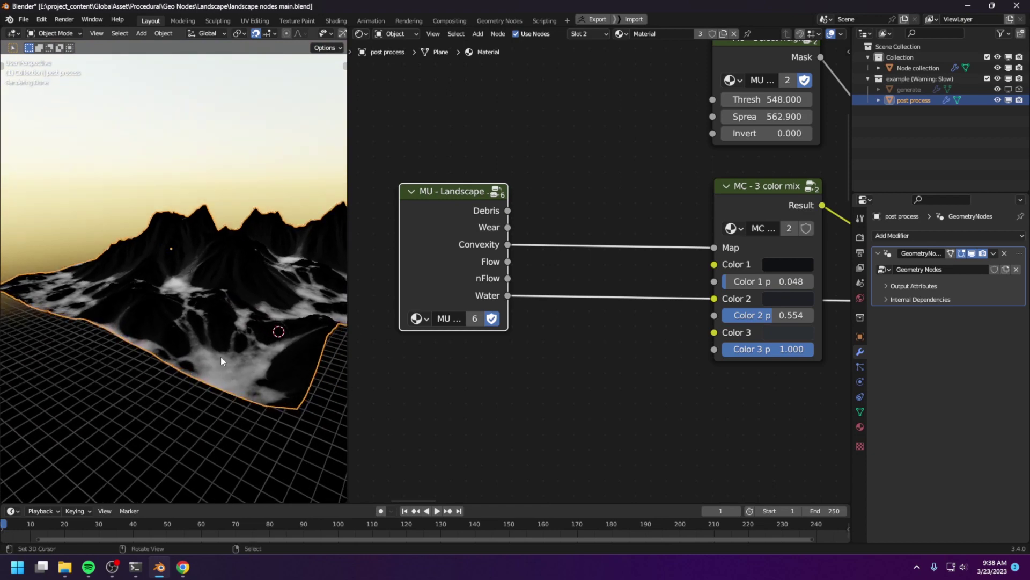
middle_click_drag(213, 387, 175, 308)
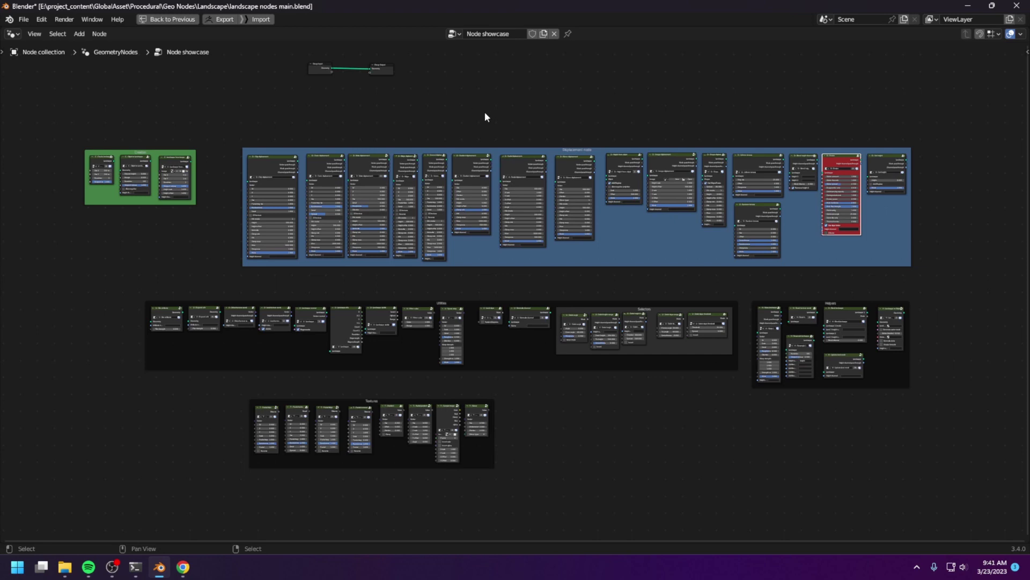
Switch the node editor to the Shader Editor and examine the Textures, Color processor and Utilities groups of the Material nodes material
scroll(485, 111, "down", 2)
scroll(523, 171, "up", 2)
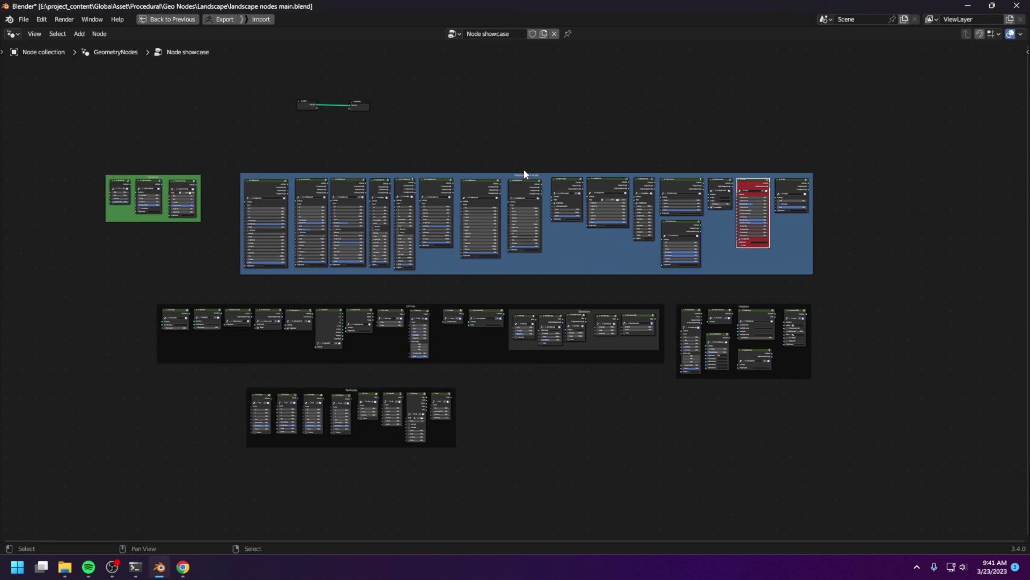
left_click(13, 33)
left_click(29, 135)
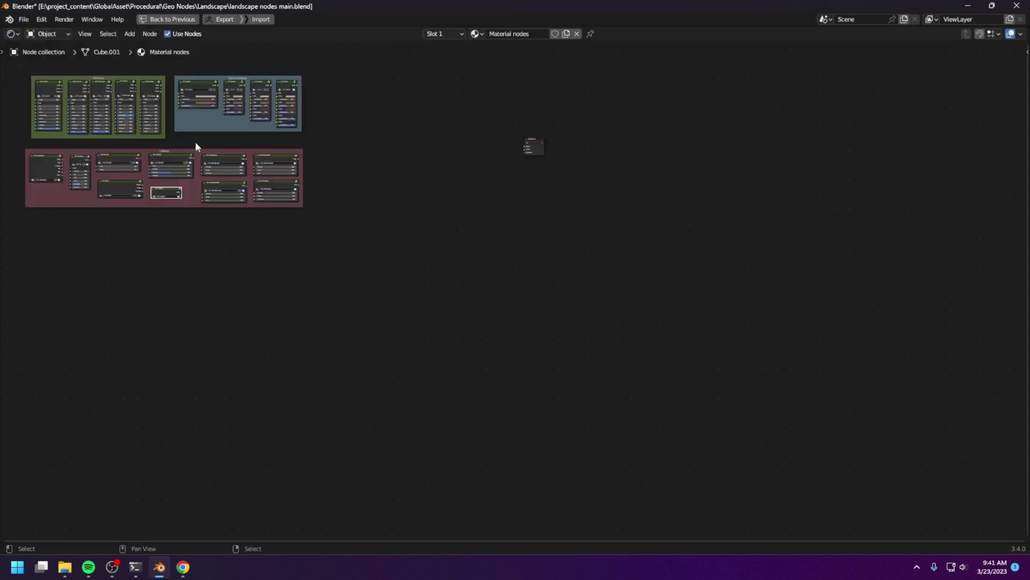
scroll(462, 270, "up", 5)
scroll(483, 261, "up", 1)
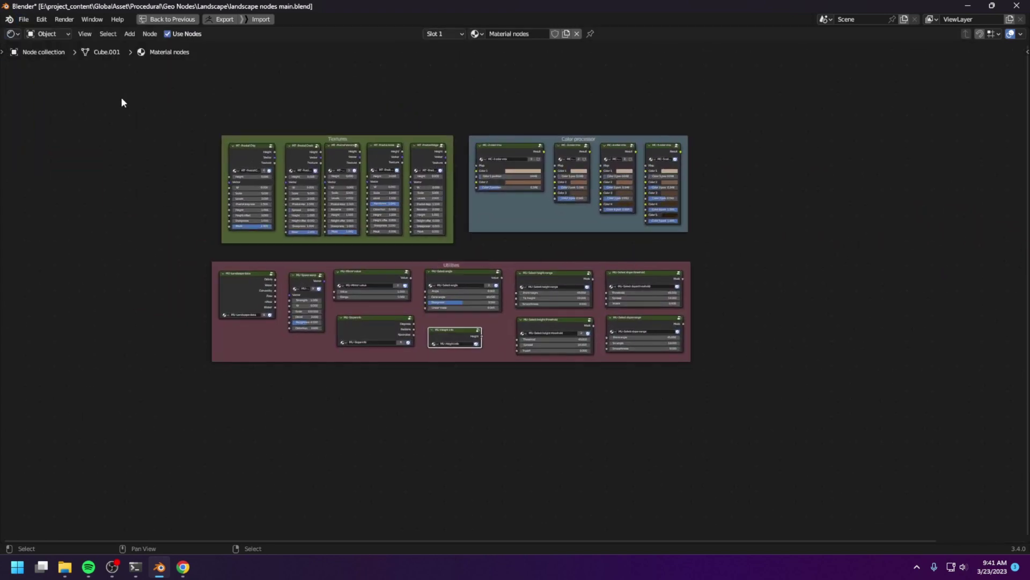
Switch back to the Geometry Node Editor and examine the Creation group of the Node showcase up close
left_click(12, 34)
left_click(46, 128)
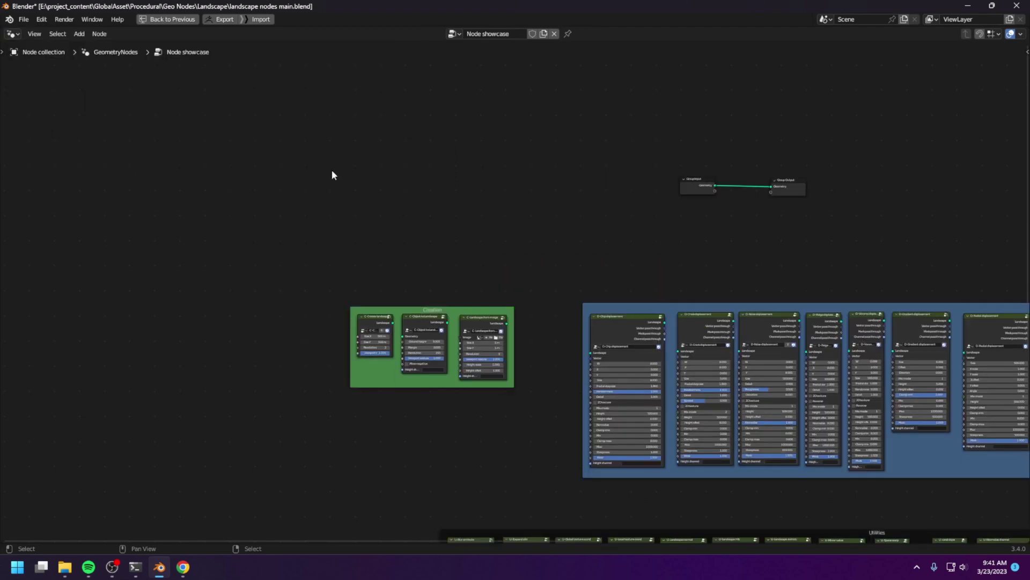
scroll(558, 227, "down", 6)
middle_click_drag(598, 230, 391, 115)
middle_click_drag(177, 181, 383, 242)
scroll(371, 274, "up", 6)
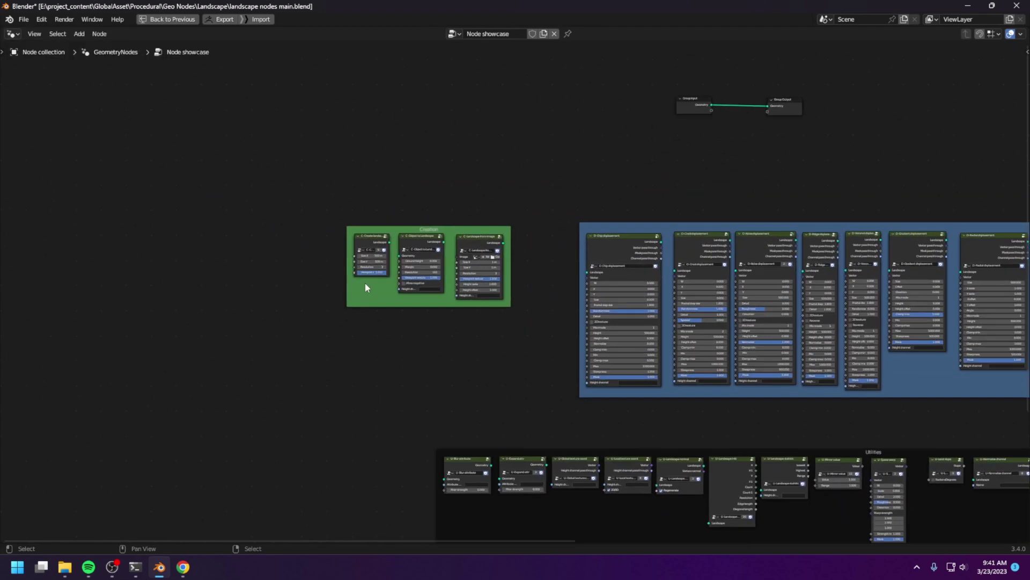
middle_click_drag(365, 282, 451, 284)
scroll(460, 234, "up", 5)
scroll(515, 210, "up", 2)
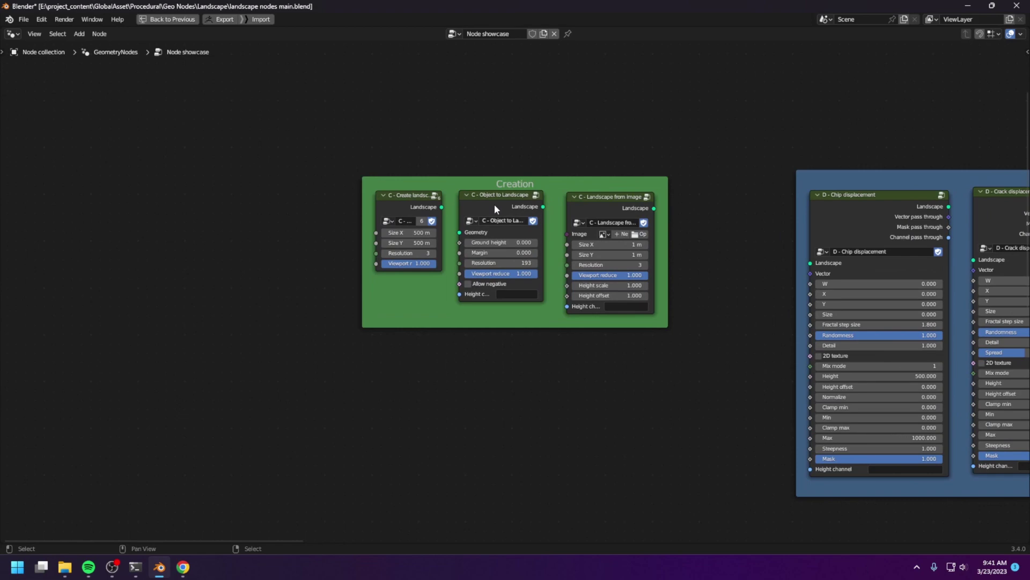
scroll(411, 196, "up", 1)
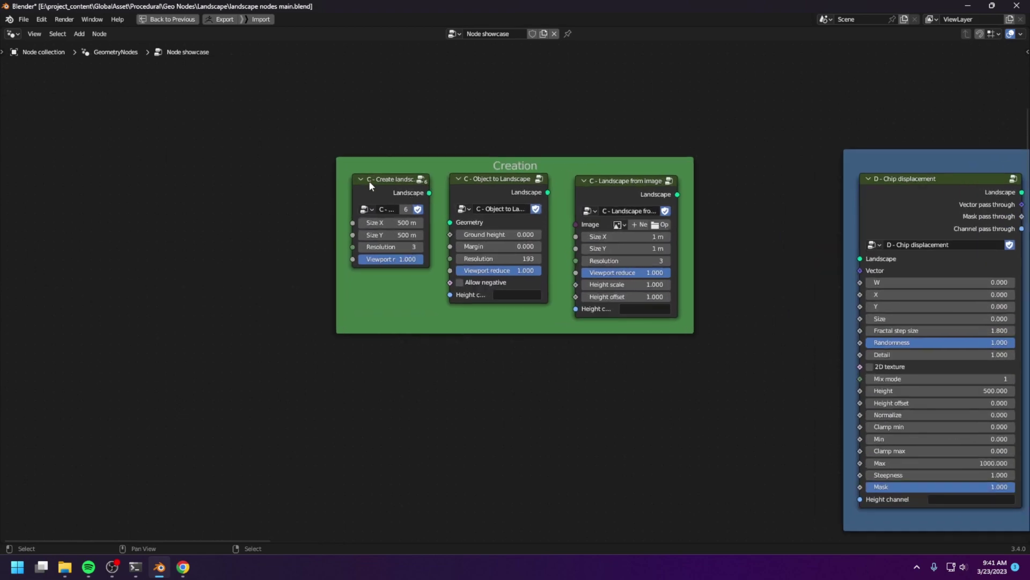
Select the Create landscape, Object to Landscape and Landscape from image nodes one after another to review them
left_click(397, 193)
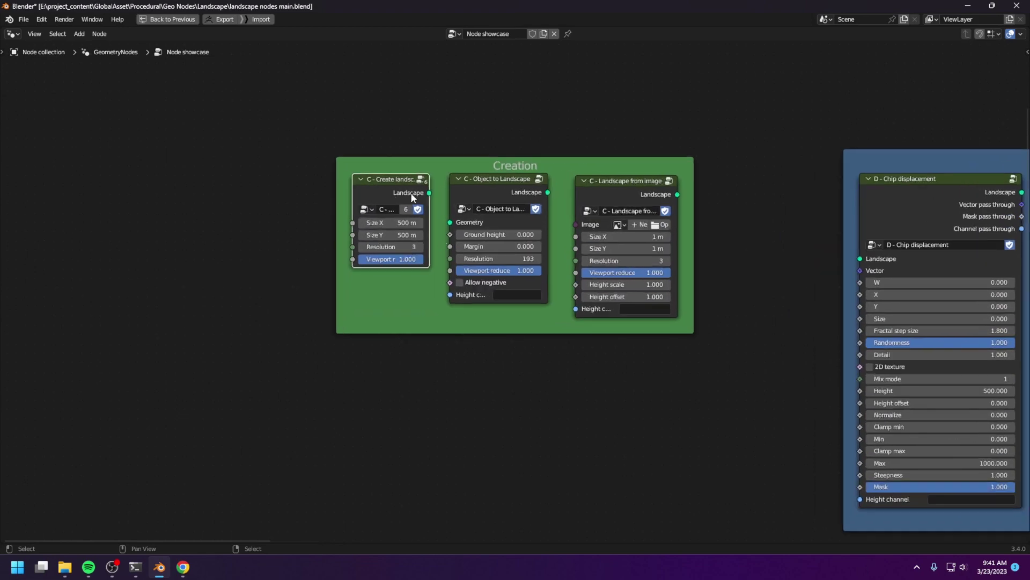
left_click(486, 186)
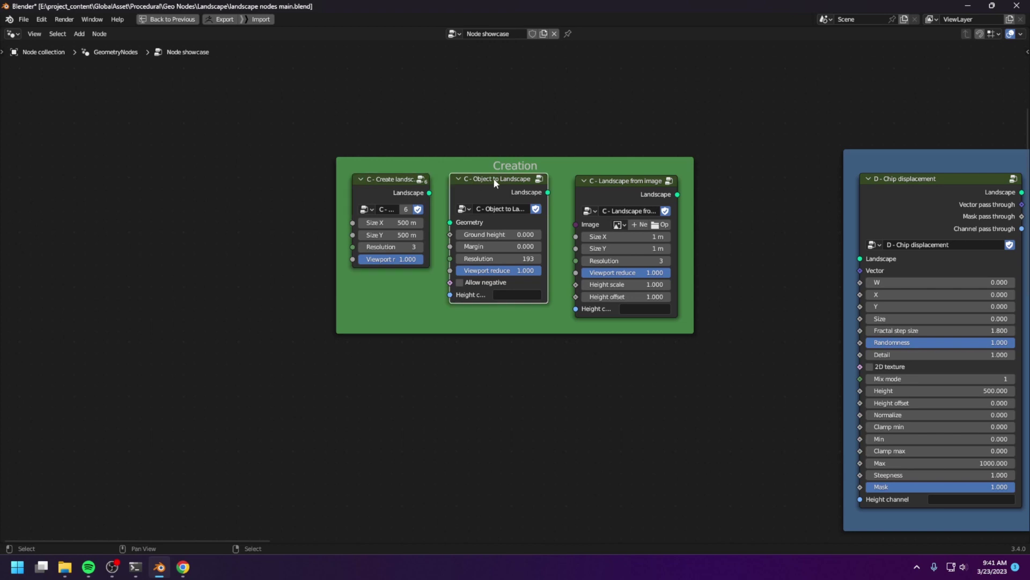
middle_click_drag(614, 183, 478, 165)
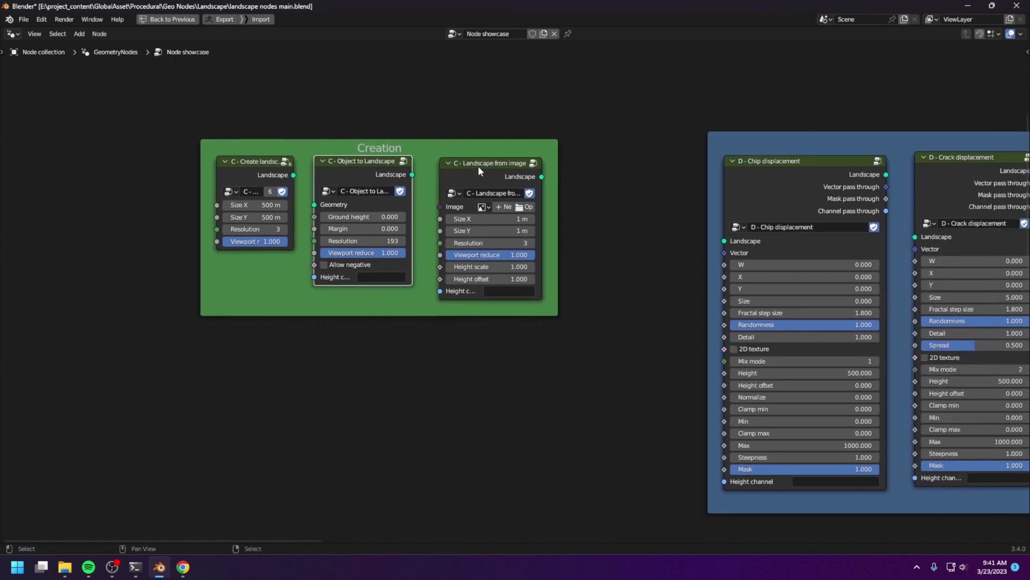
left_click(476, 166)
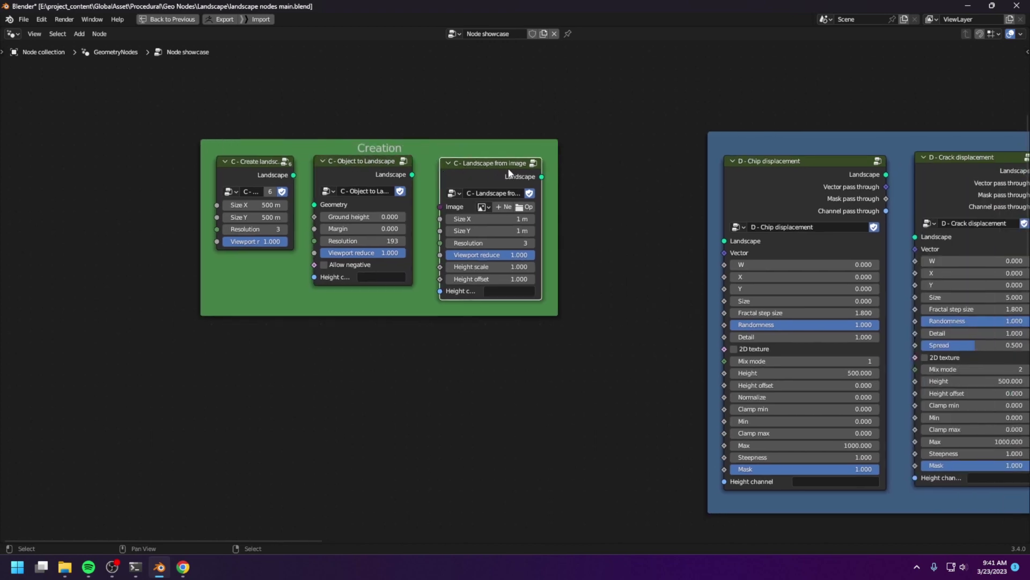
Examine the nodes of the Displacement node group, from Chip displacement through to the terrace nodes and Set height
middle_click_drag(595, 181, 311, 161)
scroll(470, 175, "down", 3)
scroll(470, 175, "down", 1)
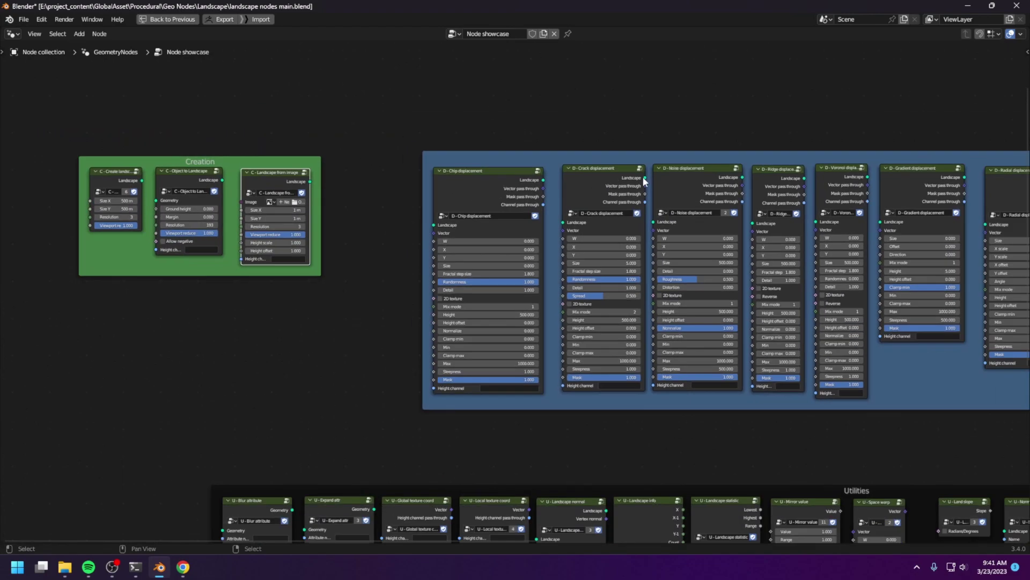
scroll(642, 177, "right", 8, "ctrl")
scroll(519, 124, "left", 10, "ctrl")
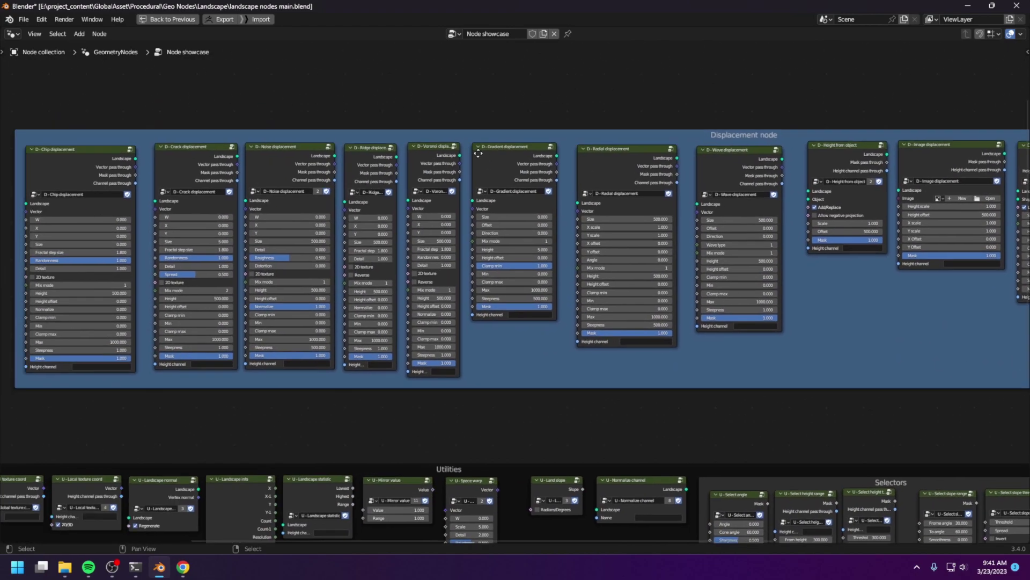
scroll(273, 163, "up", 2)
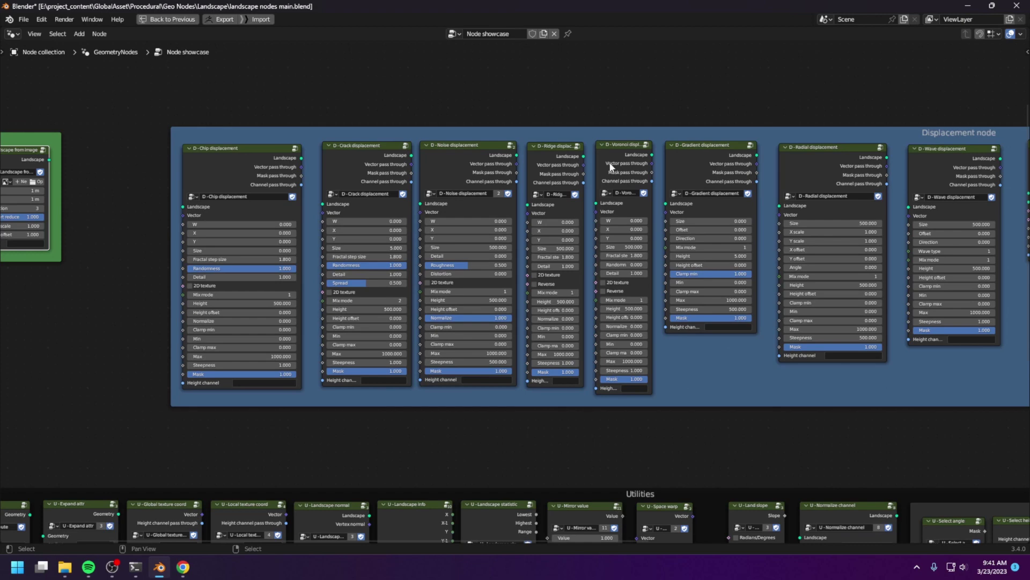
middle_click_drag(874, 169, 289, 167)
middle_click_drag(405, 133, 266, 143)
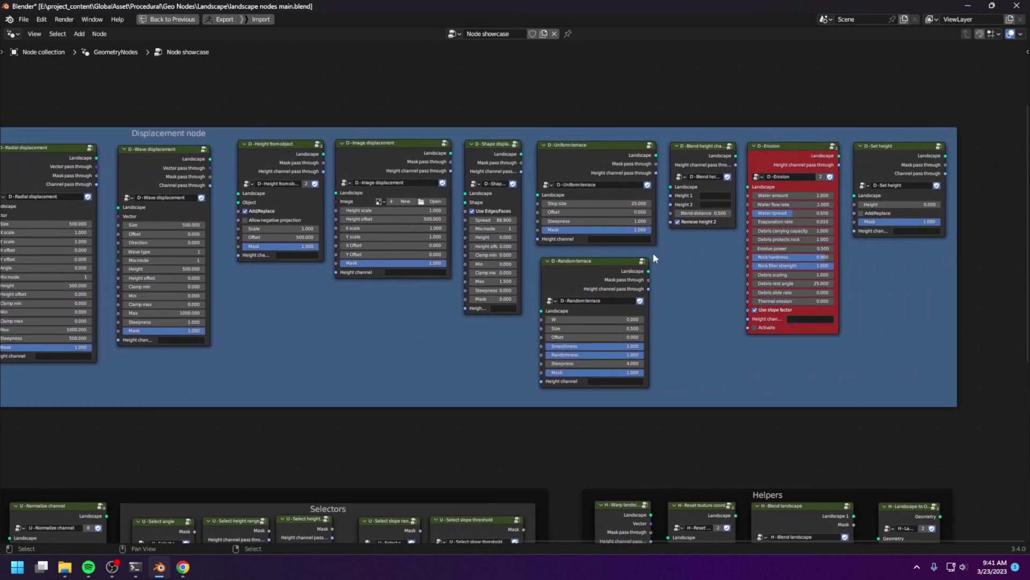
middle_click_drag(784, 189, 355, 188)
Select the red D - Erosion node and inspect its parameters up close
scroll(353, 188, "up", 3)
left_click(332, 138)
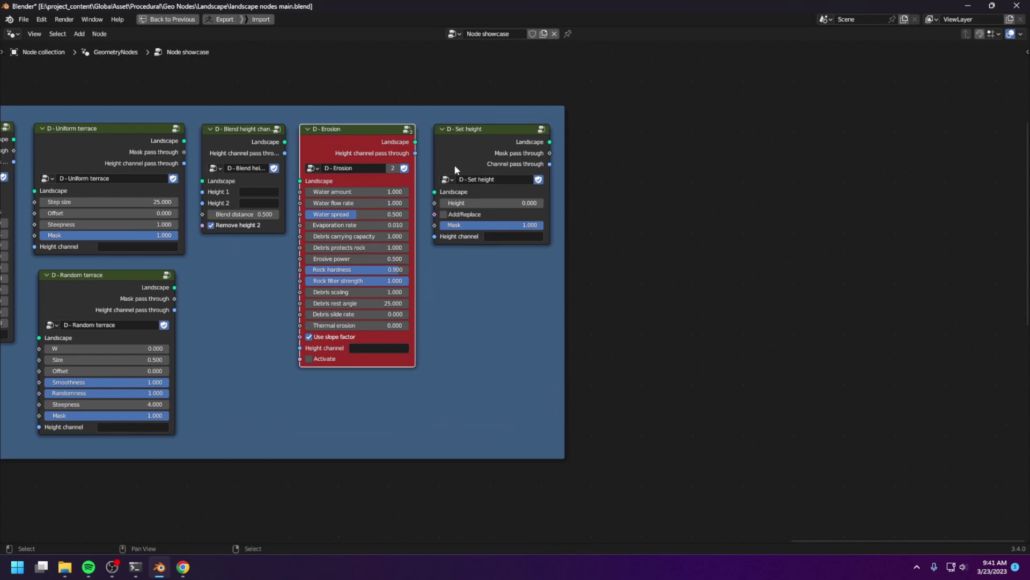
middle_click_drag(454, 169, 582, 212)
scroll(481, 185, "up", 3)
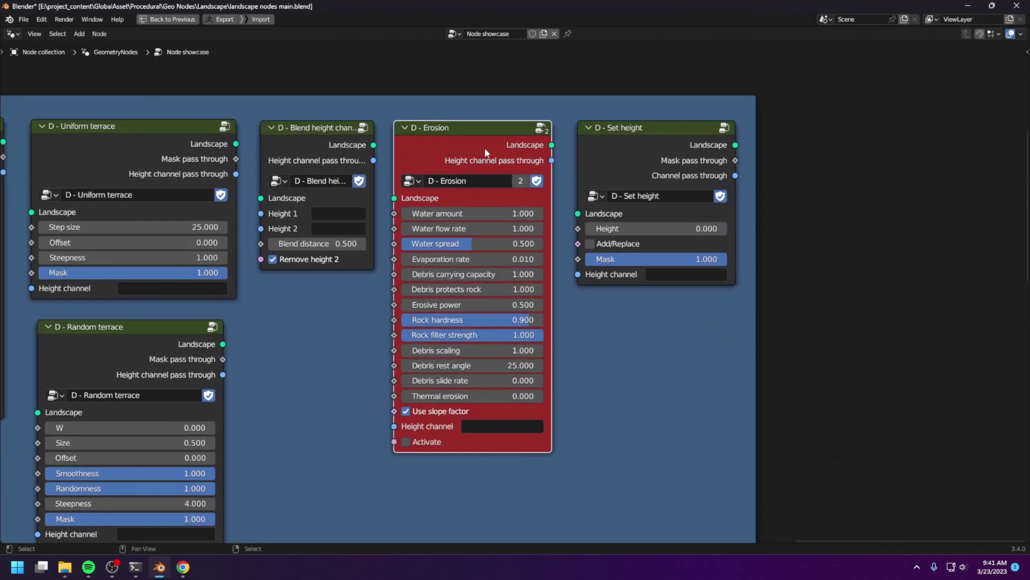
Examine the nodes of the Utilities group below the displacement nodes
scroll(617, 213, "down", 10)
middle_click_drag(587, 244, 845, 162)
middle_click_drag(354, 254, 682, 188)
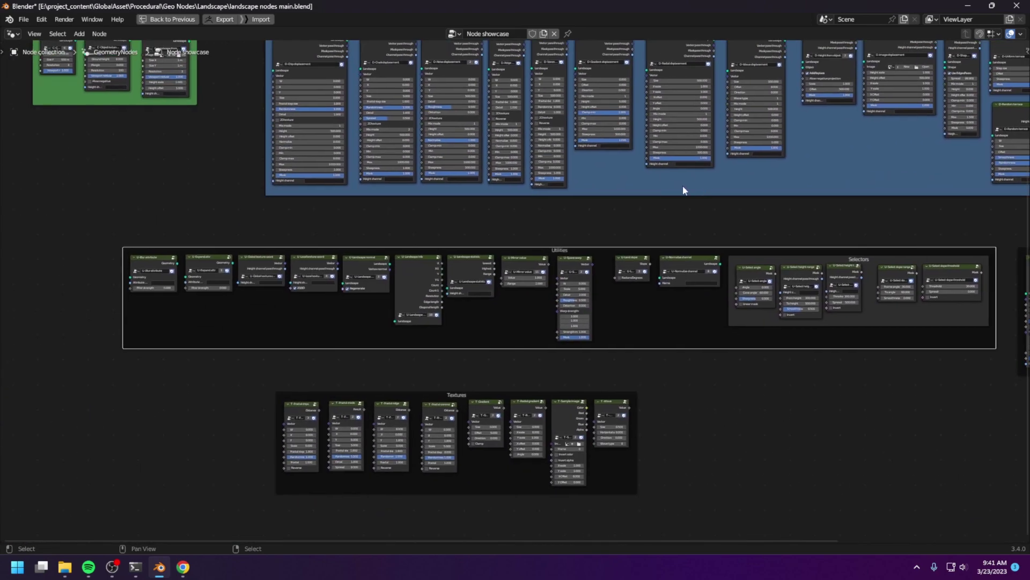
scroll(674, 191, "up", 5)
middle_click_drag(491, 255, 659, 204)
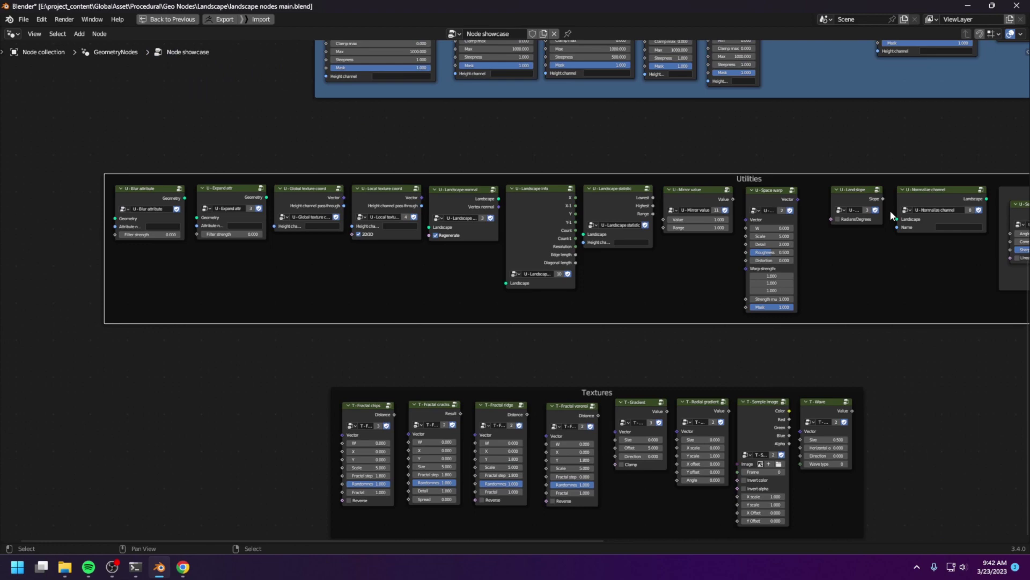
Look over the Selectors nodes and inspect the Helpers group up close
middle_click_drag(842, 201, 532, 177)
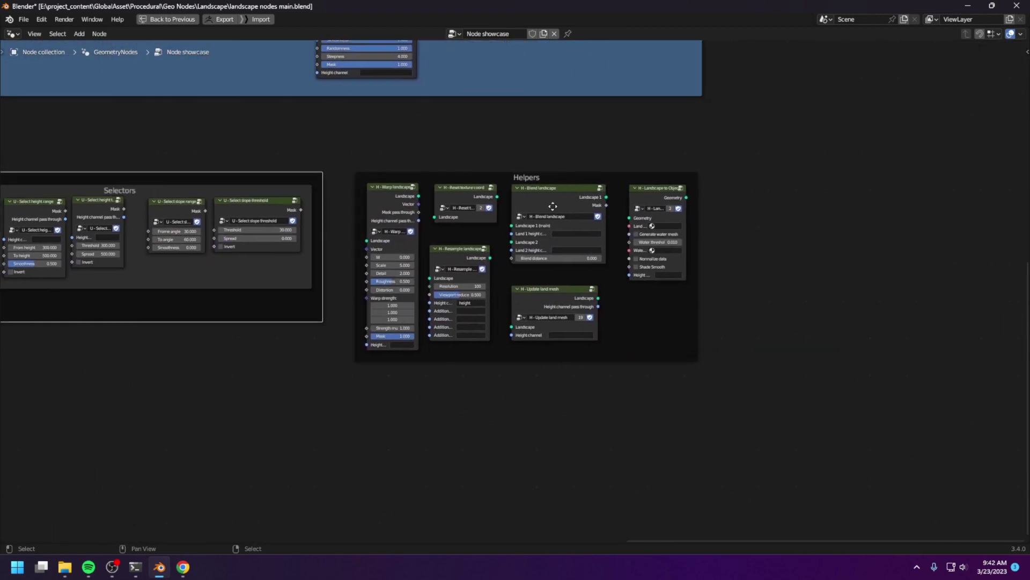
left_click_drag(533, 177, 534, 175)
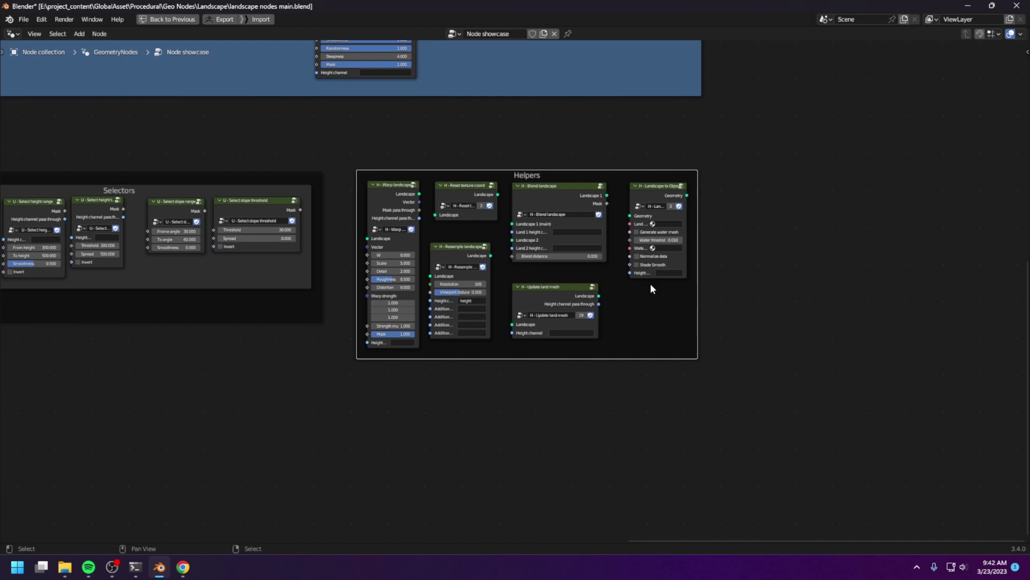
scroll(643, 276, "up", 1)
scroll(656, 279, "up", 1)
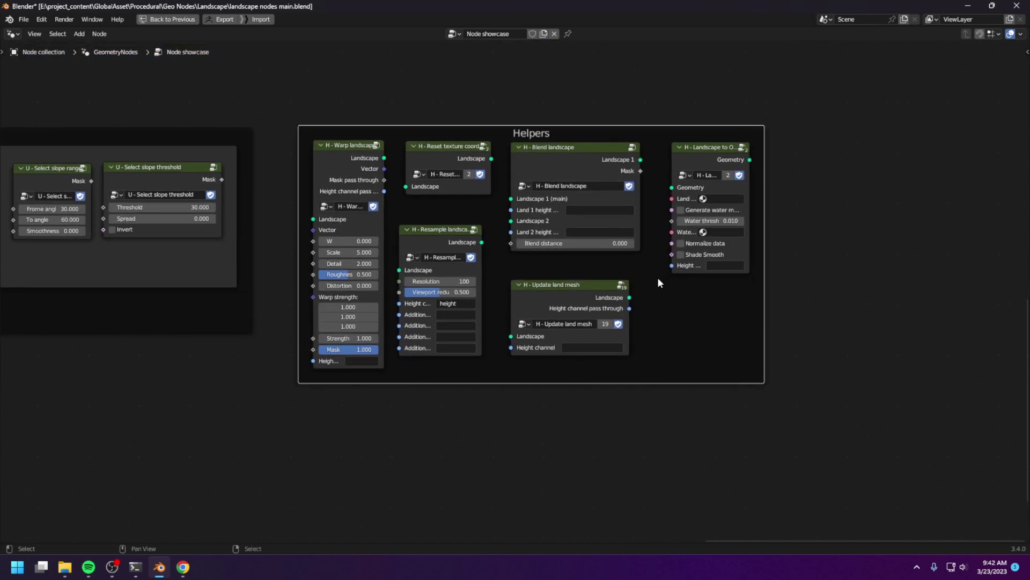
Examine the Textures group, from T - Fractal chips to T - Wave, up close
scroll(662, 292, "down", 8)
middle_click_drag(89, 300, 543, 215)
scroll(512, 291, "up", 7)
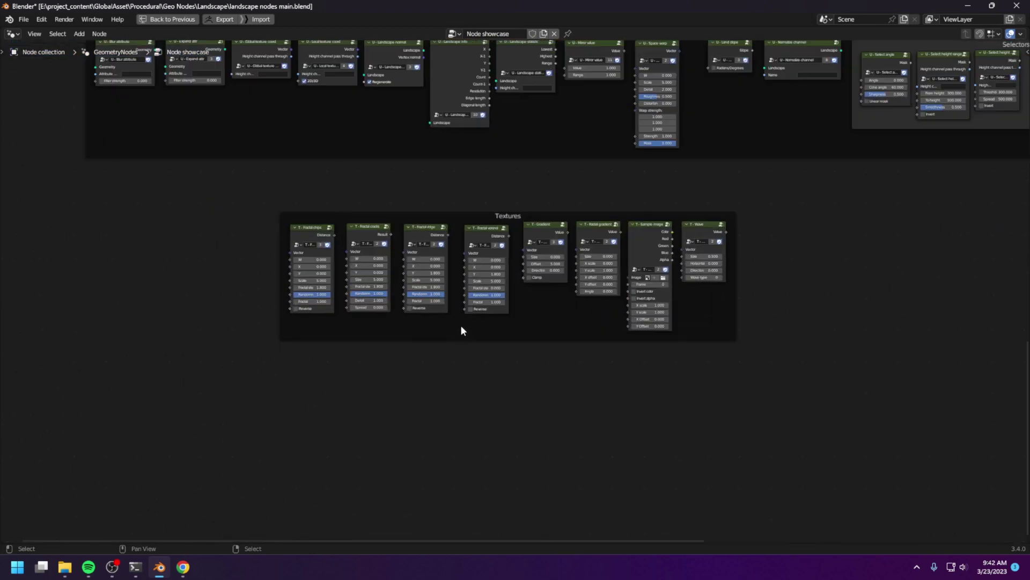
scroll(507, 297, "up", 2)
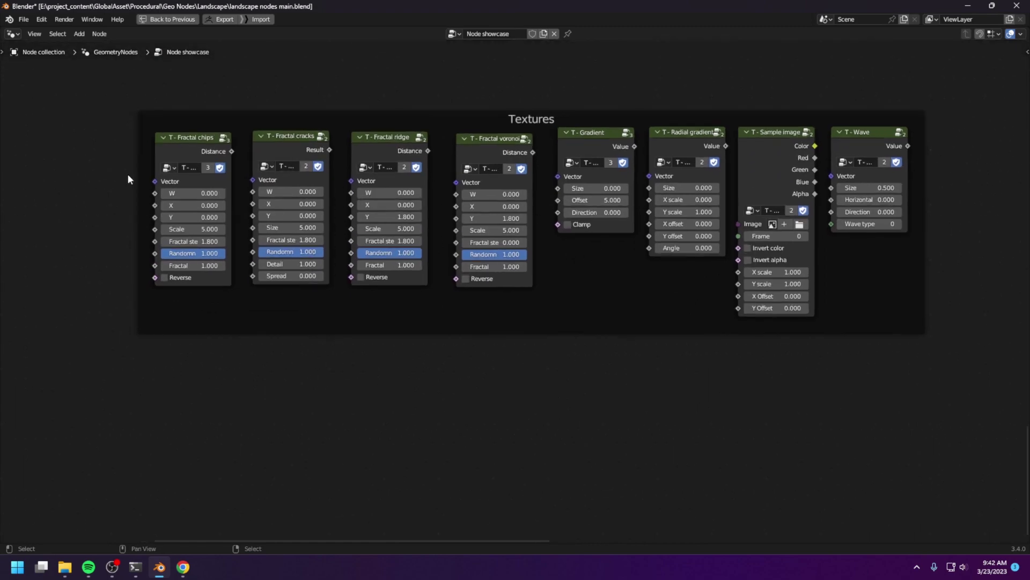
scroll(641, 177, "up", 1)
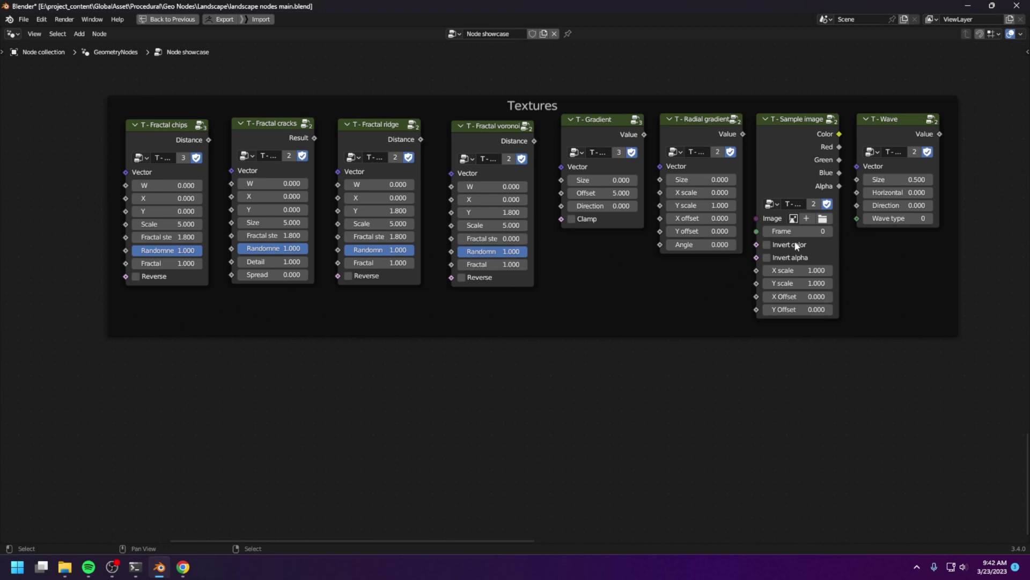
Return to the displacement nodes and compare the D - Chip displacement pass-through outputs with the inputs of D - Crack displacement
scroll(757, 237, "down", 1)
scroll(757, 242, "down", 10)
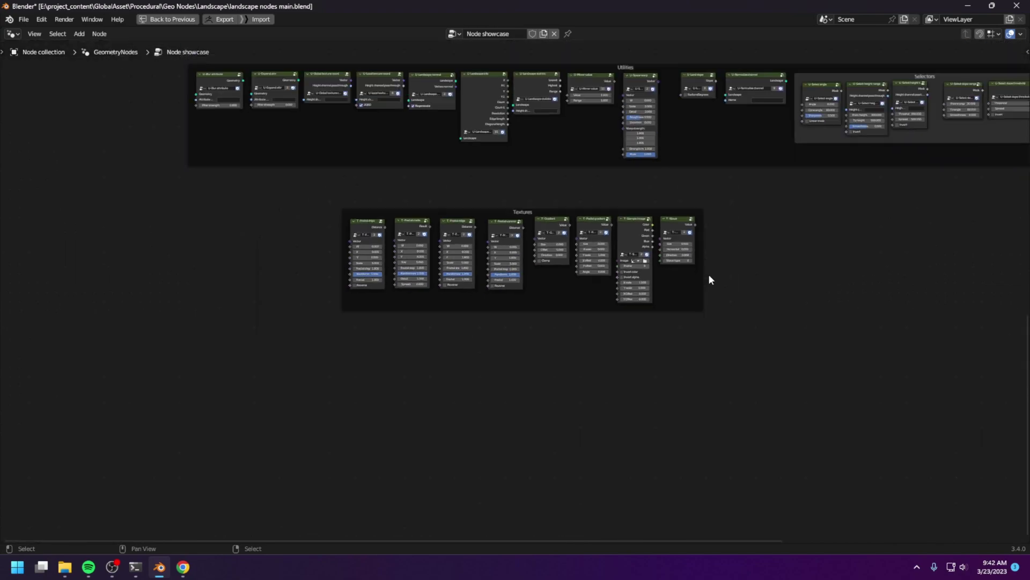
middle_click_drag(470, 272, 478, 273, "shift")
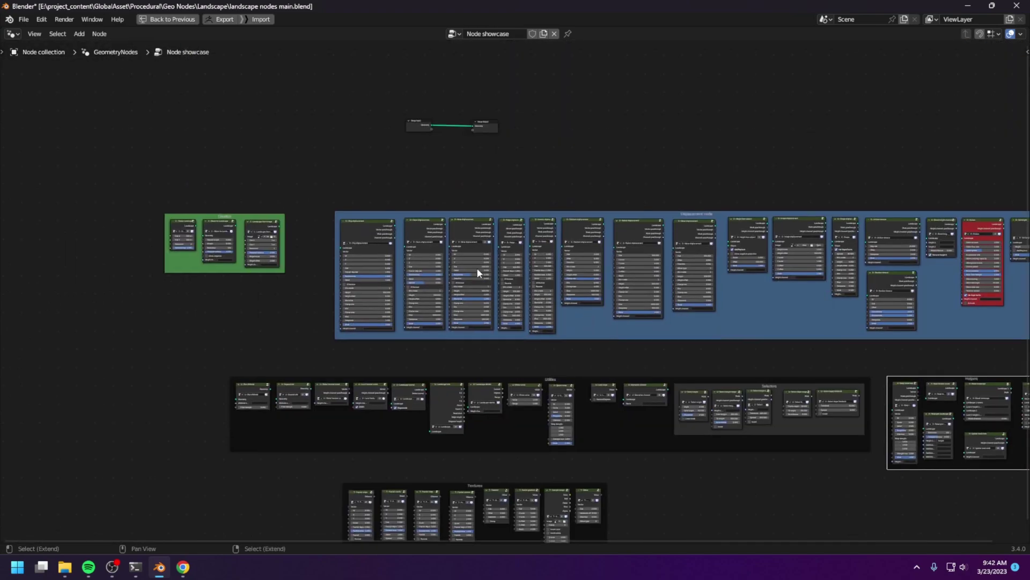
key("shift+b")
left_click_drag(369, 201, 440, 260)
middle_click_drag(442, 272, 482, 263, "ctrl")
scroll(482, 263, "up", 2)
scroll(511, 264, "up", 1)
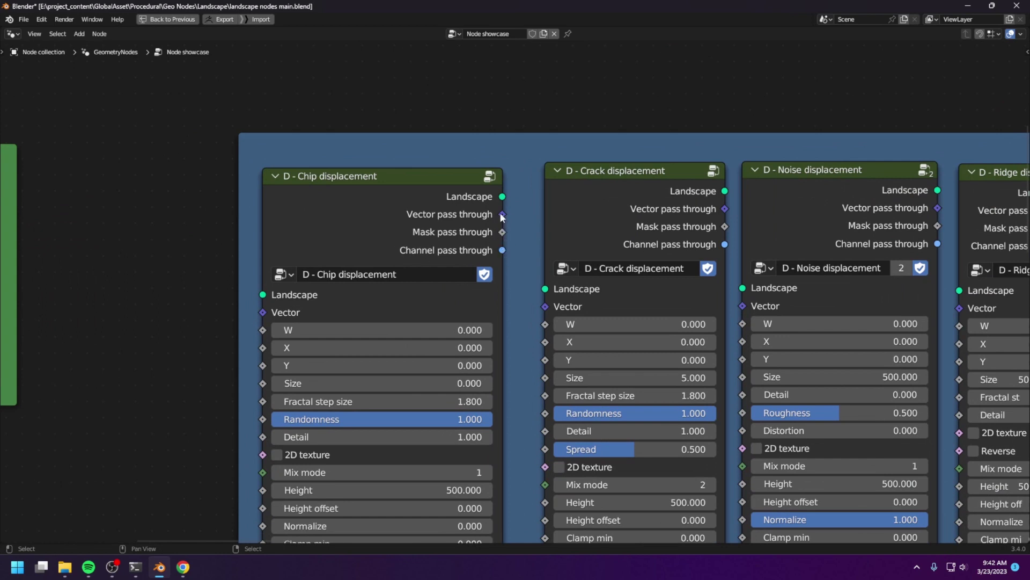
middle_click_drag(541, 285, 636, 205)
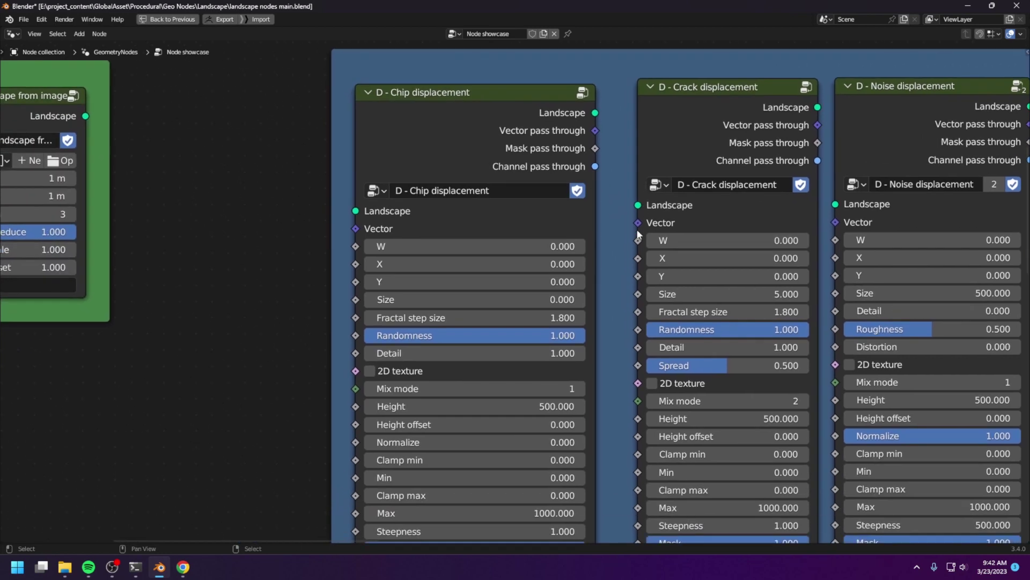
scroll(629, 239, "down", 1)
middle_click_drag(542, 171, 560, 199)
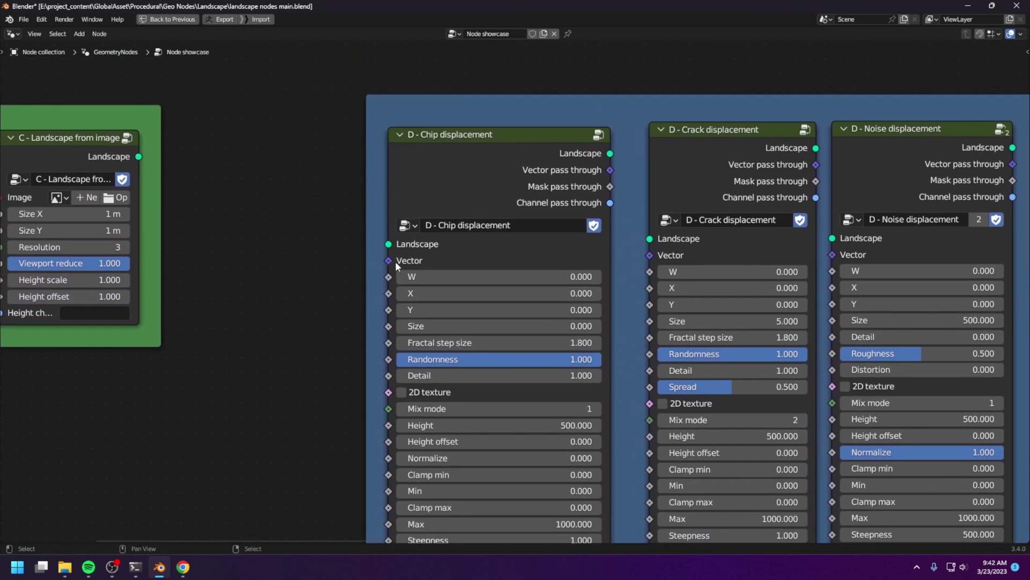
Chain the Vector pass through outputs into the next node's Vector input, from D - Chip through D - Crack and D - Noise to D - Ridge displacement
scroll(396, 279, "down", 5, "shift")
middle_click_drag(579, 204, 492, 288)
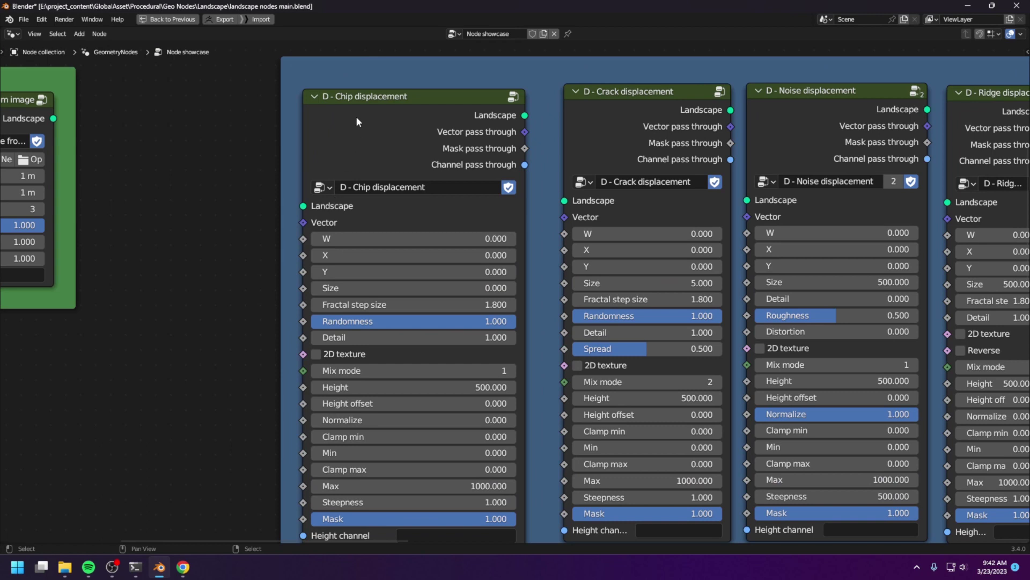
left_click_drag(525, 132, 564, 217)
left_click(784, 149)
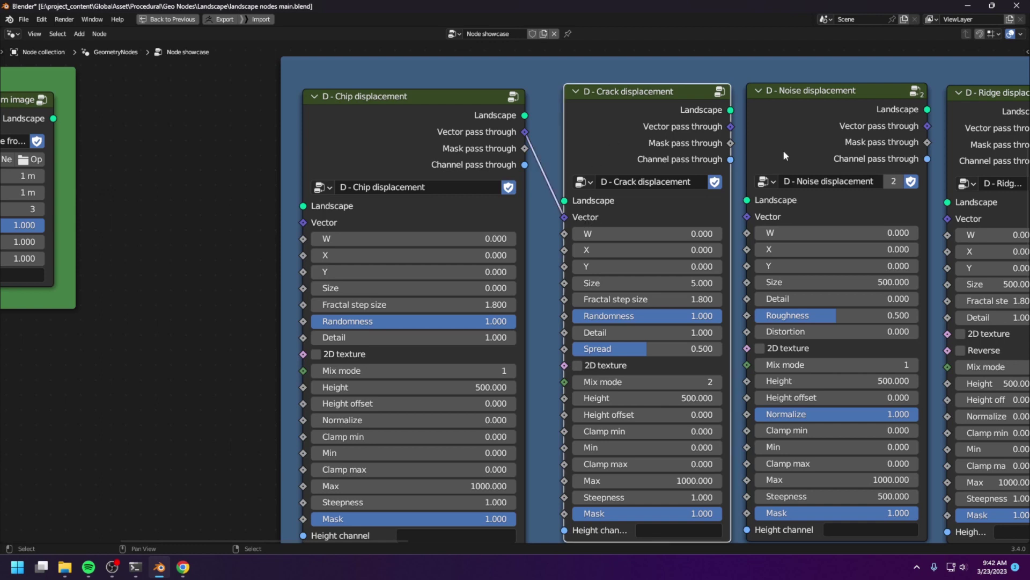
middle_click_drag(806, 105, 557, 122)
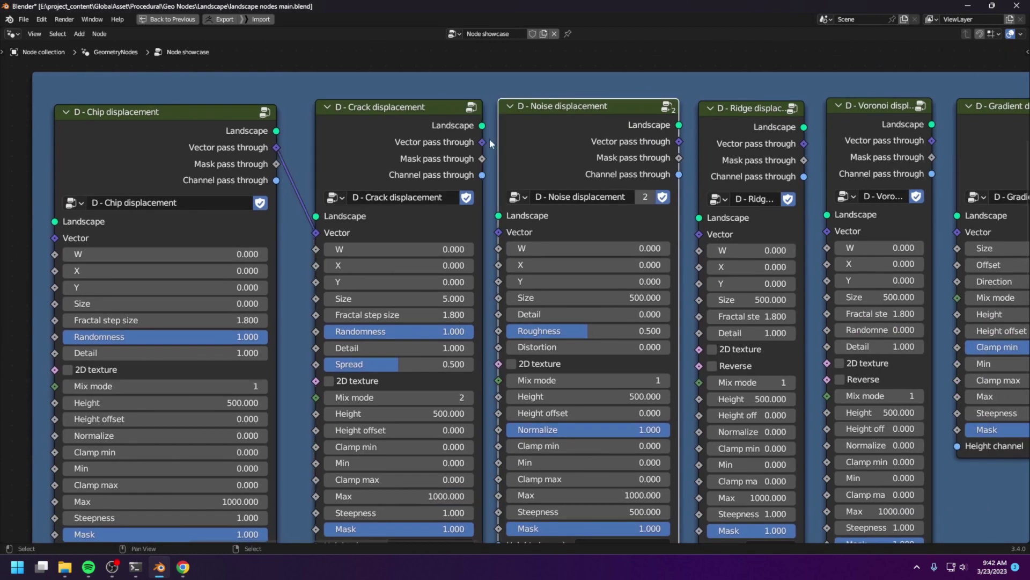
left_click_drag(482, 142, 504, 234)
left_click_drag(683, 142, 699, 234)
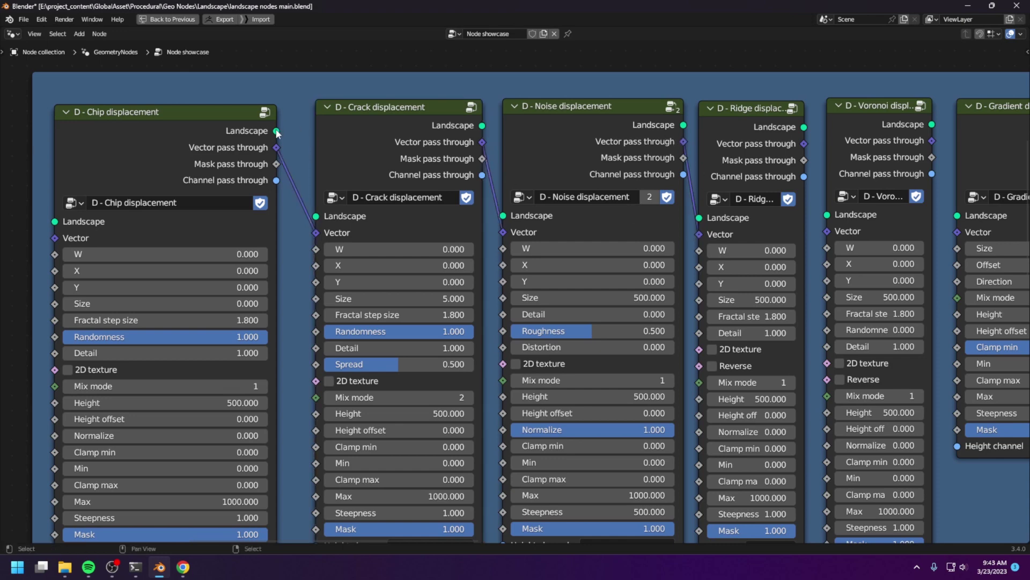
Link Landscape from D - Chip to D - Crack to D - Noise, and D - Chip's Mask and Channel pass through to D - Crack's Mask and Height channel
left_click_drag(277, 132, 316, 215)
left_click_drag(483, 125, 503, 216)
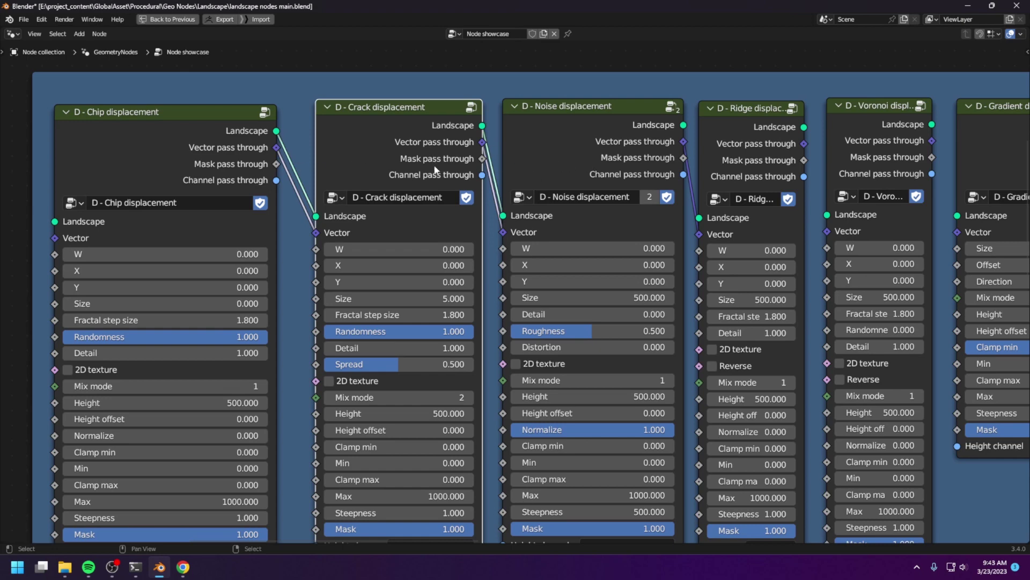
middle_click_drag(277, 164, 402, 129)
left_click_drag(402, 129, 441, 495)
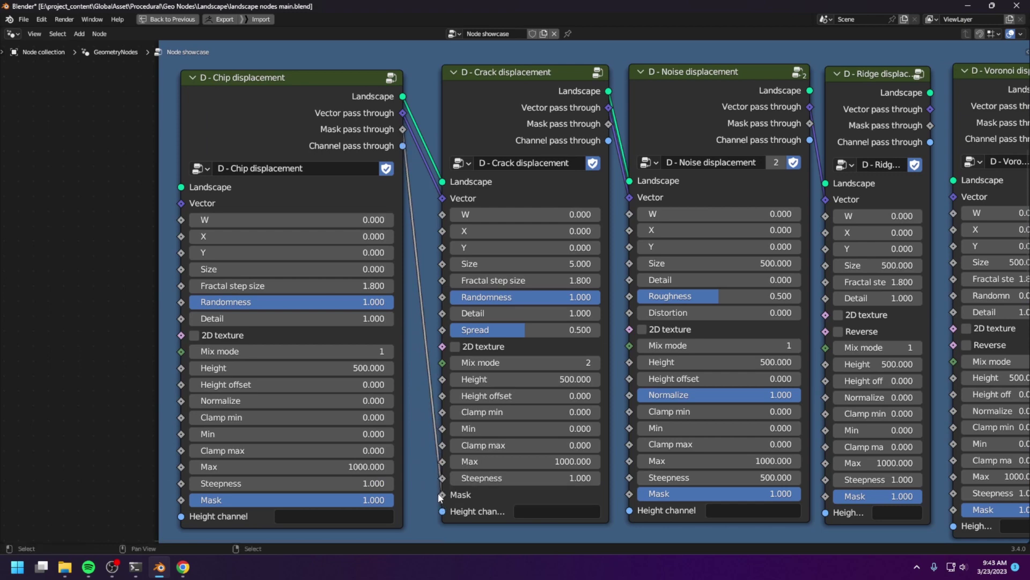
left_click_drag(402, 146, 455, 517)
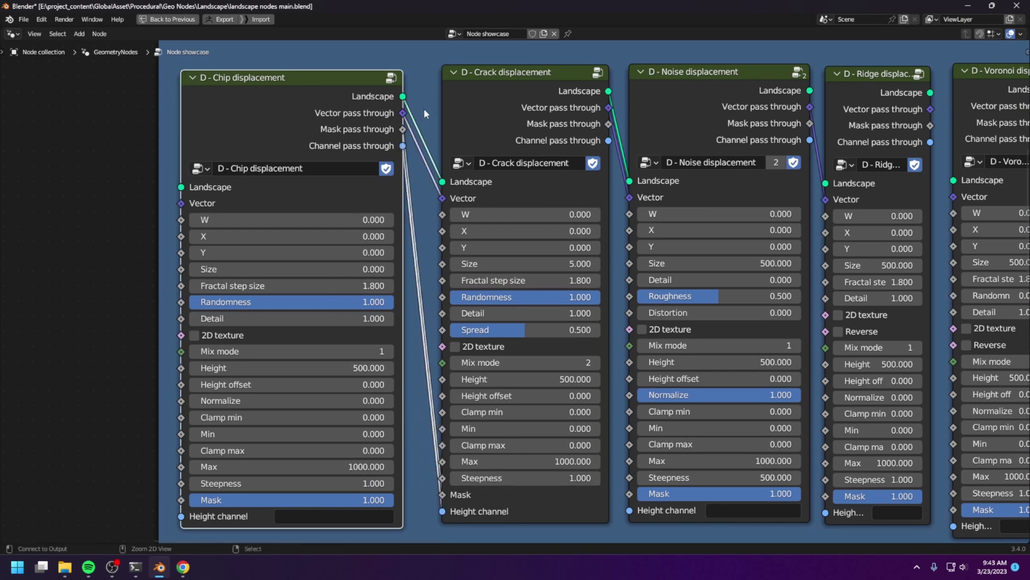
Cut all links between the D - Chip, D - Crack, D - Noise and D - Ridge displacement nodes
right_click_drag(424, 108, 411, 244, "ctrl")
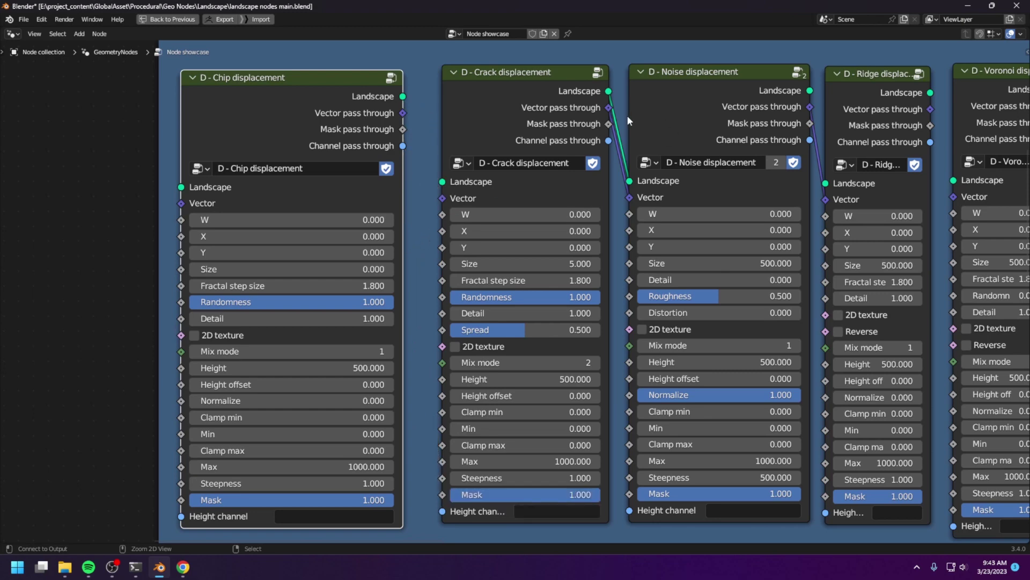
right_click_drag(628, 117, 613, 159, "ctrl")
middle_click_drag(751, 160, 613, 174)
right_click_drag(693, 135, 663, 164, "ctrl")
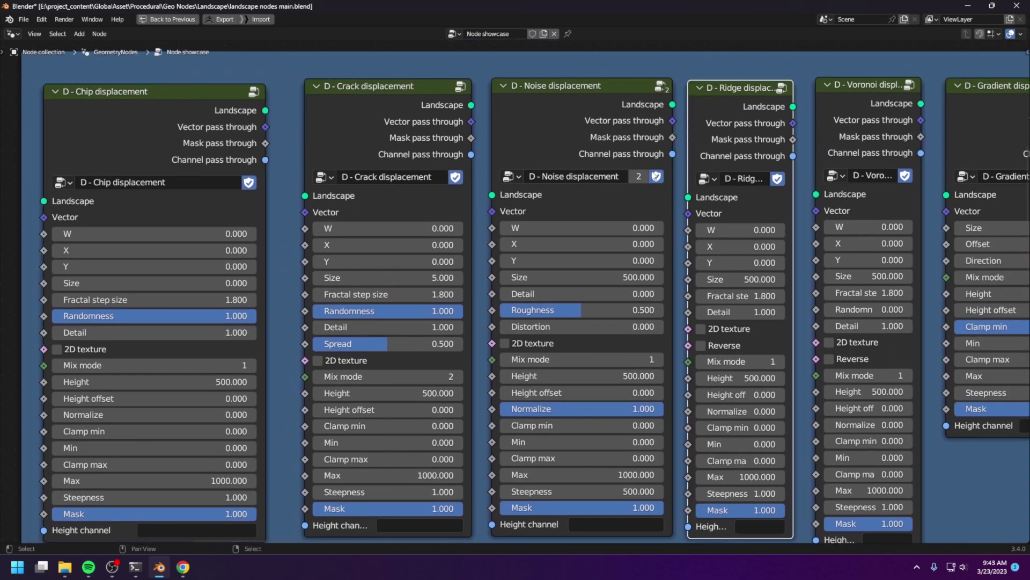
Look over the full row of displacement nodes and the overall layout of all node groups
scroll(395, 140, "down", 1)
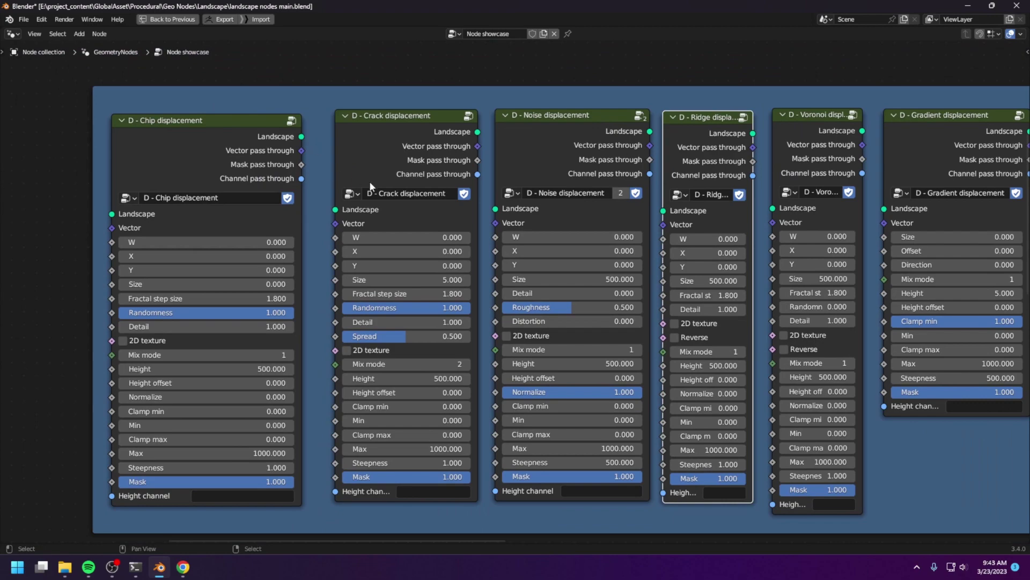
scroll(460, 209, "down", 4)
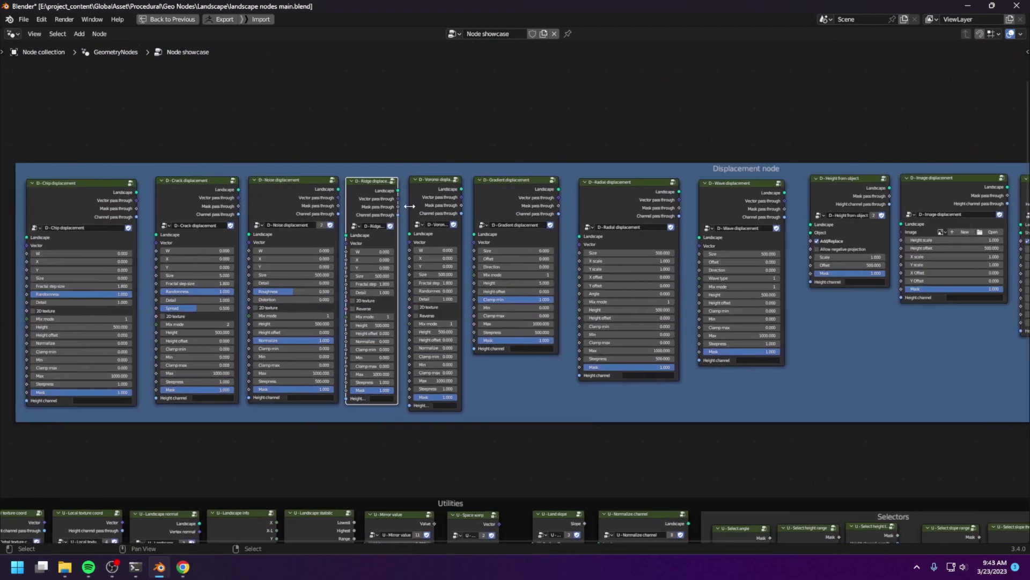
scroll(413, 196, "down", 4)
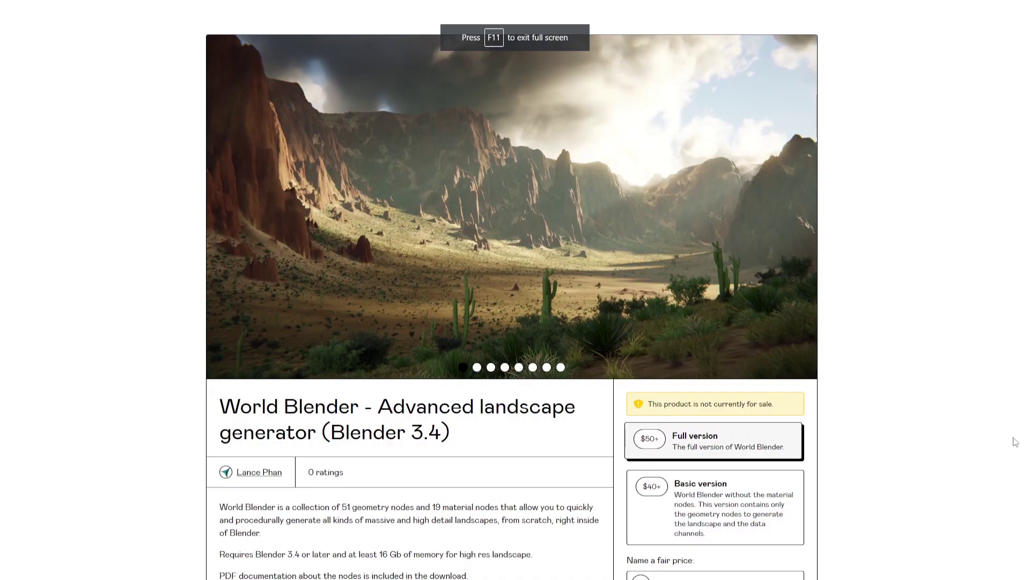
Switch to the World Blender product page on Gumroad and review its erosion, fractal displacement, custom displacement and texturing sections
scroll(1017, 445, "down", 5)
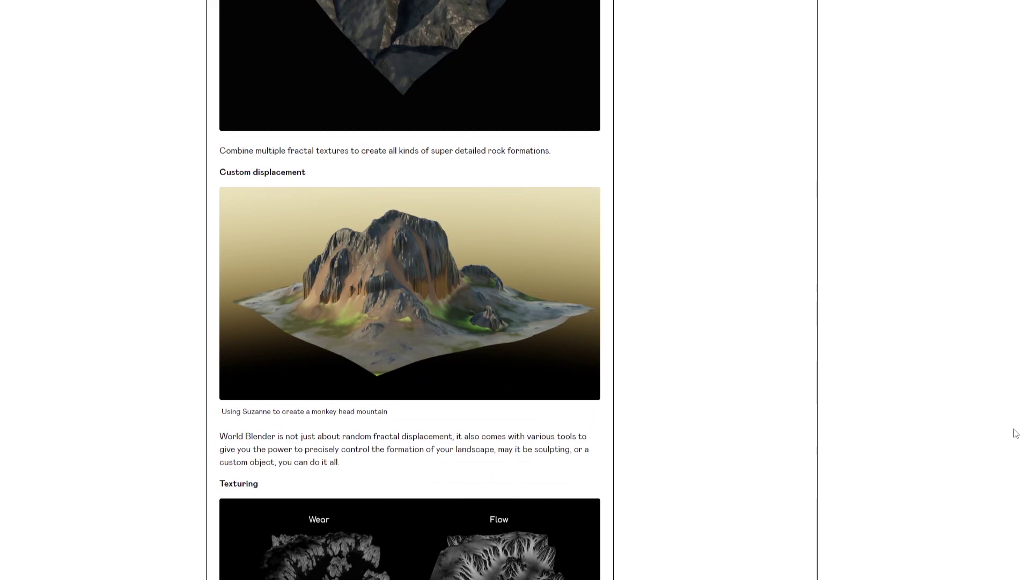
scroll(1016, 433, "down", 5)
scroll(1016, 429, "down", 8)
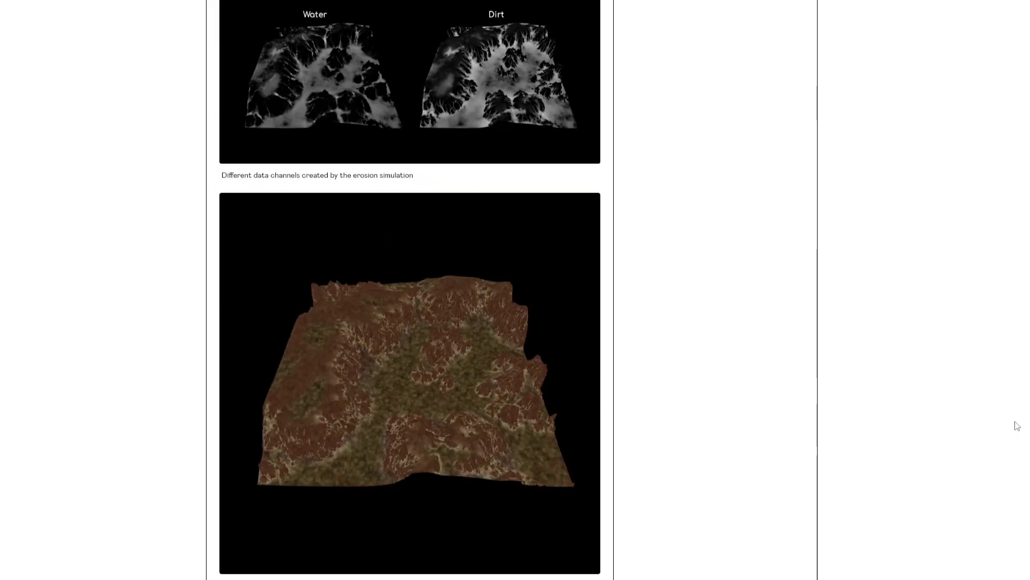
scroll(1017, 426, "down", 1)
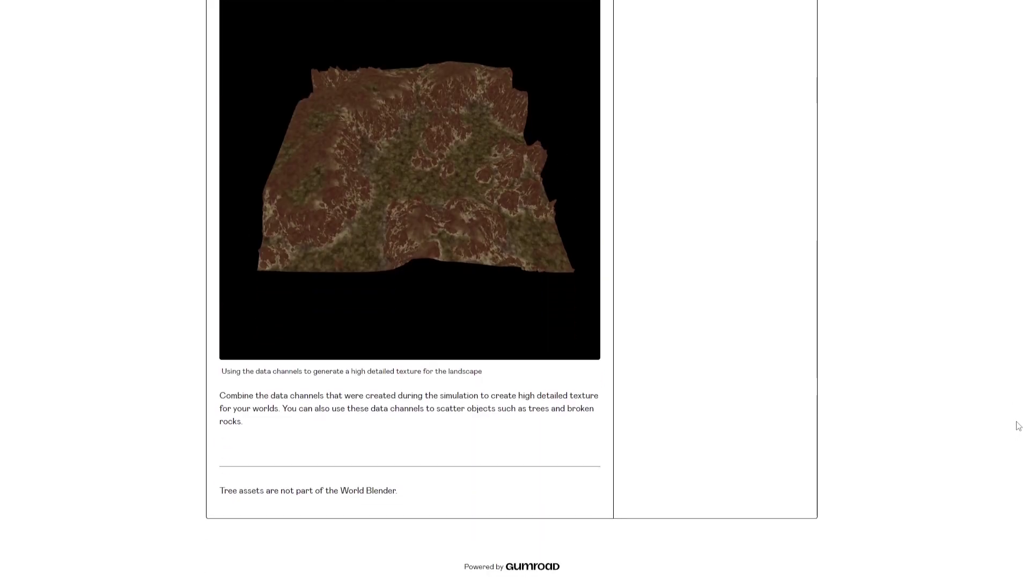
scroll(1023, 460, "up", 15)
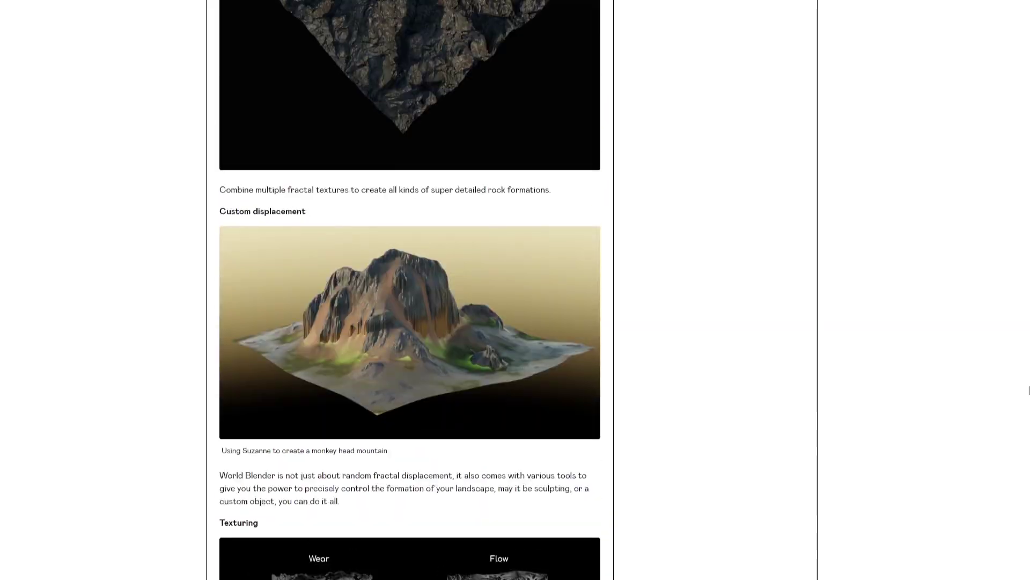
scroll(1024, 306, "up", 9)
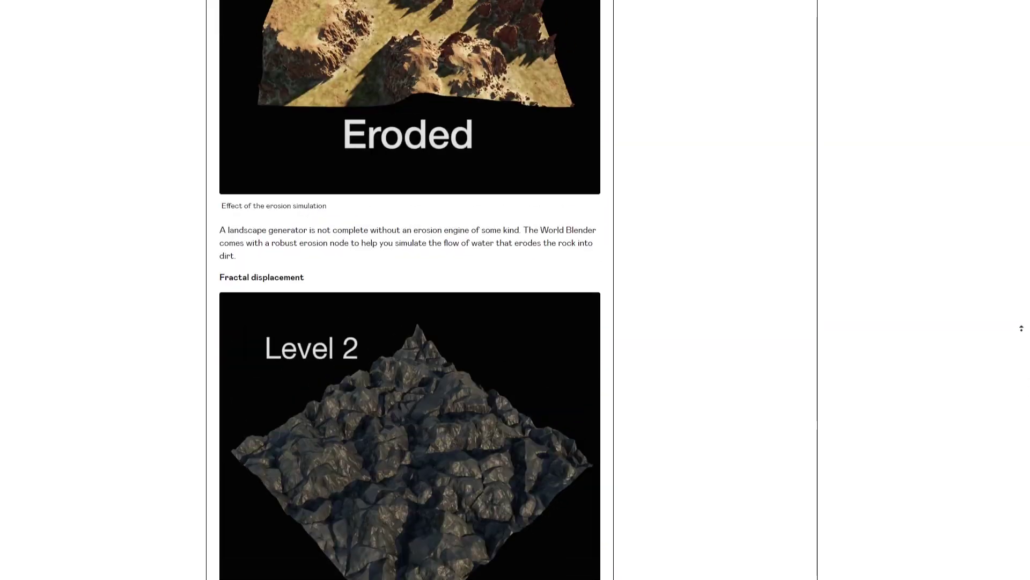
scroll(1021, 304, "up", 8)
scroll(1019, 376, "up", 15)
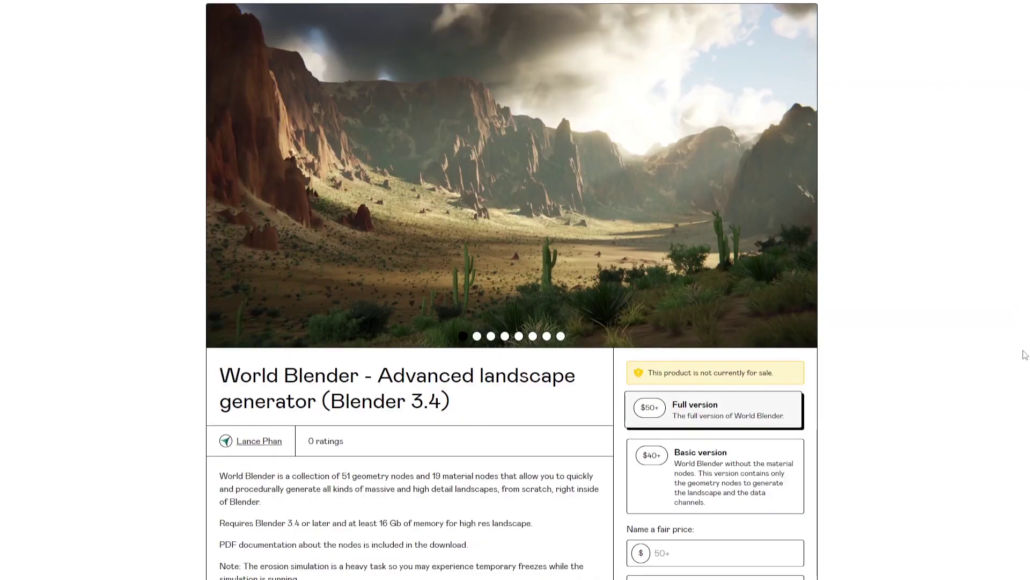
Advance the product page's preview gallery by two images
scroll(1024, 355, "up", 1)
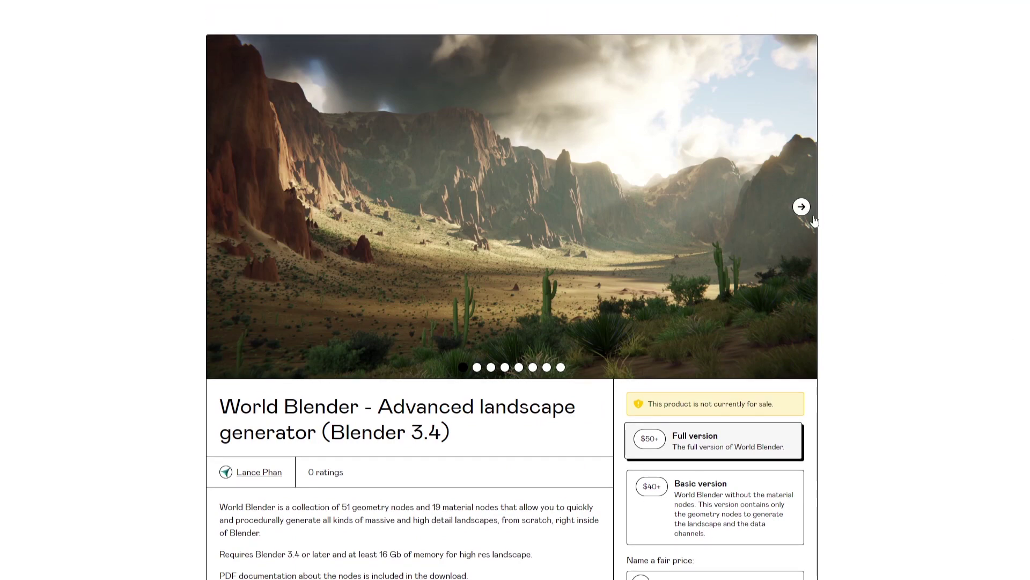
left_click(802, 207)
left_click(802, 208)
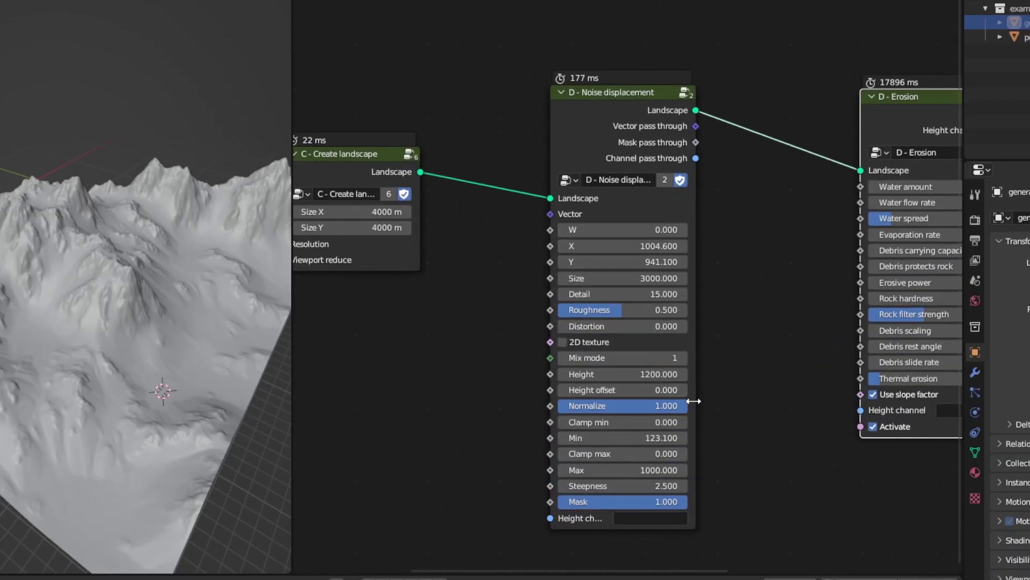
scroll(644, 371, "up", 2)
In the Blender landscape setup, set the Height of the D - Noise displacement node to 500
left_click(644, 374)
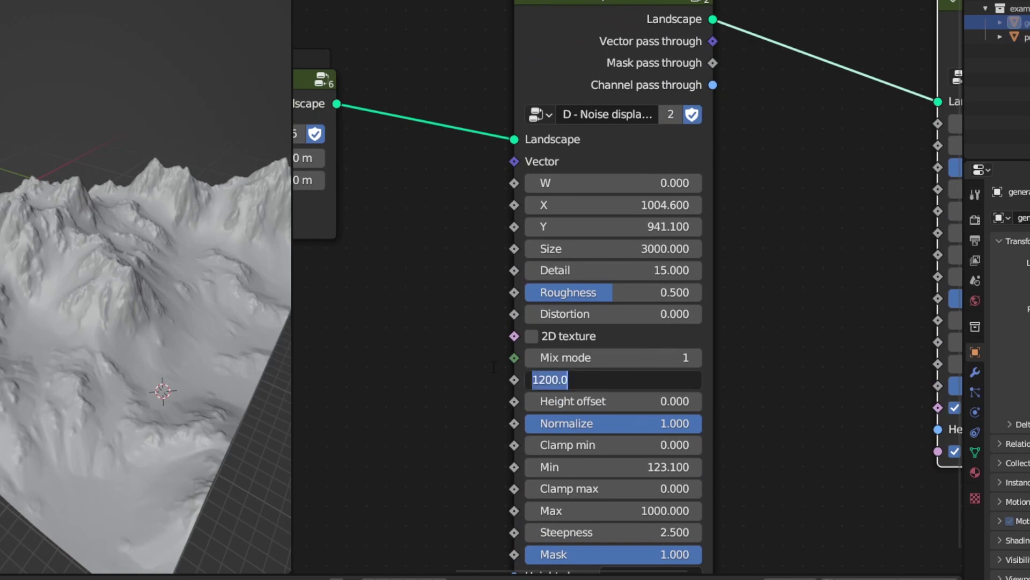
type("500")
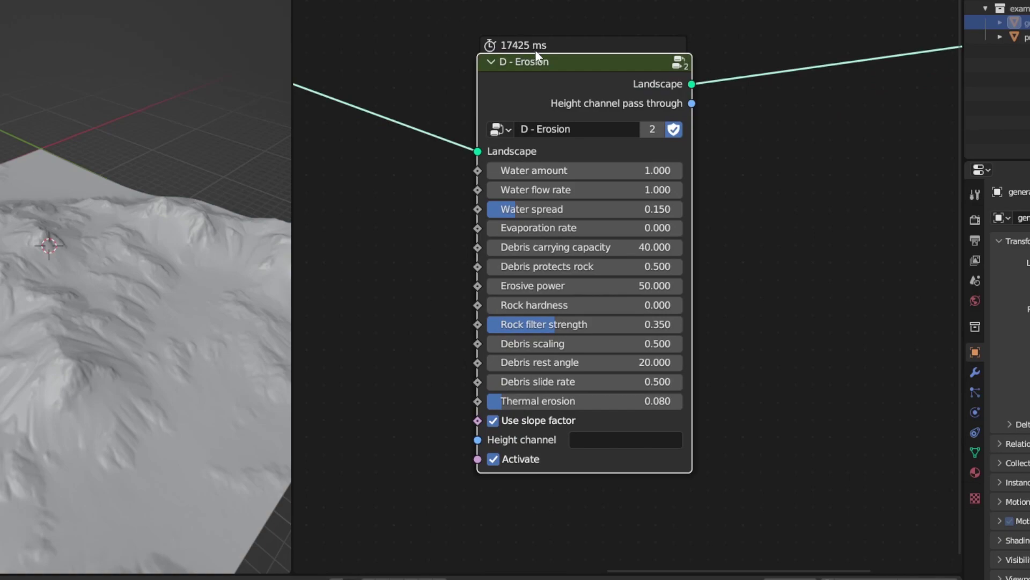
Switch the 3D viewport of the eroded landscape to rendered shading
key("z")
left_click(86, 147)
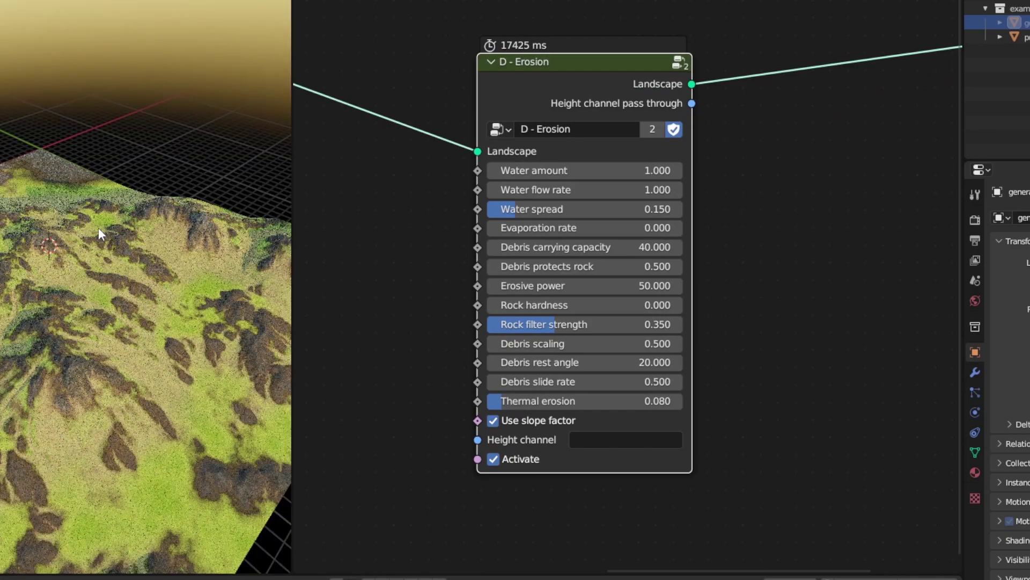